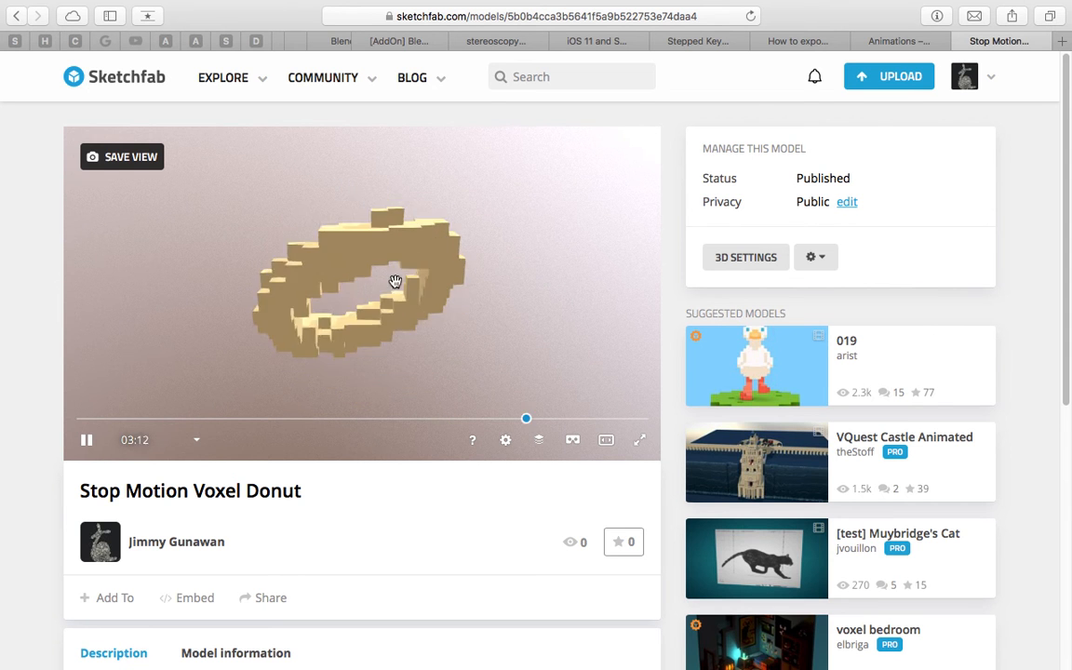
Pause the stop-motion voxel donut animation and orbit the model to view it from other angles.
{"action": "left_click_drag", "start_coordinate": [431, 293], "coordinate": [402, 312]}
{"action": "mouse_move", "coordinate": [240, 80]}
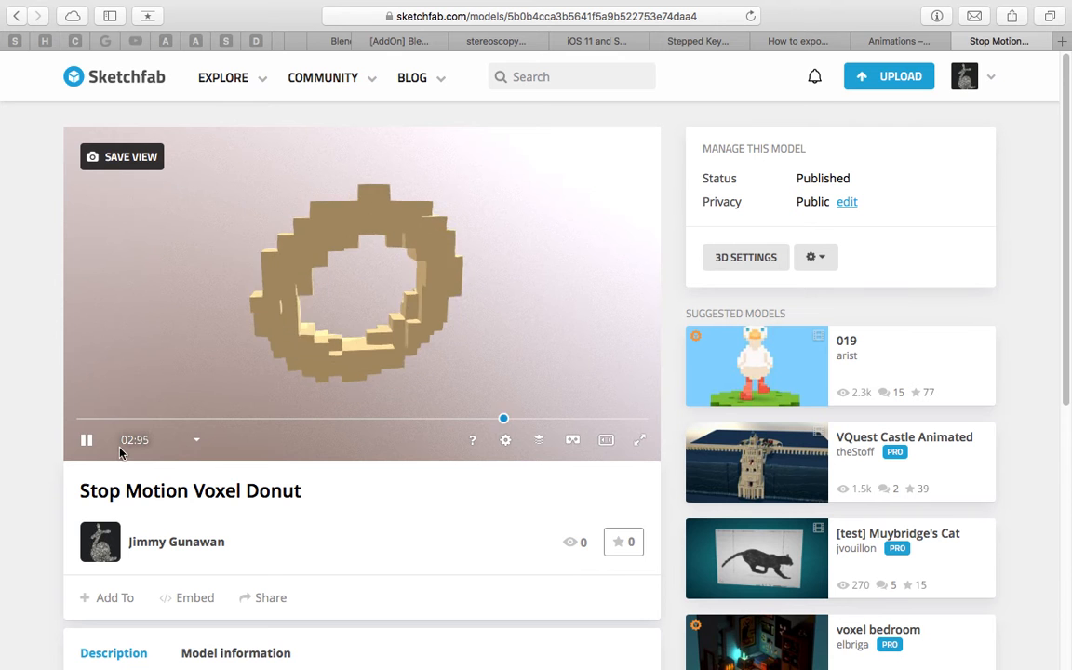
{"action": "left_click", "coordinate": [86, 440]}
{"action": "left_click_drag", "start_coordinate": [298, 287], "coordinate": [455, 304]}
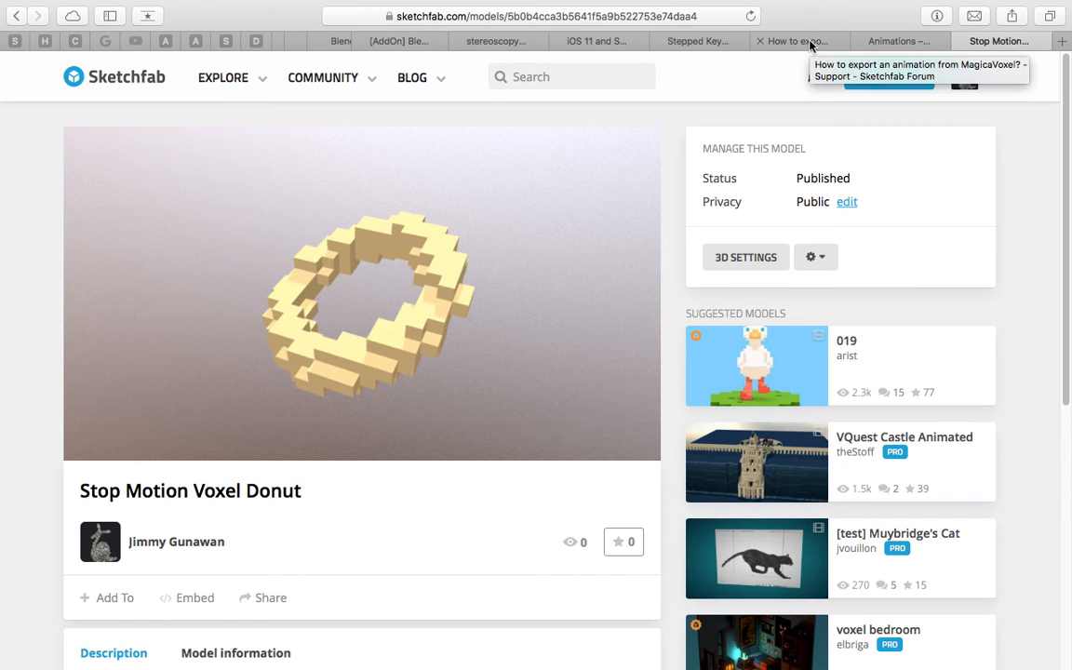
Read the Timeframe (Stop Motion) section of the Animations help article, including the sketchfab.timeframe file, durations, transformations and limitations.
{"action": "left_click", "coordinate": [910, 41]}
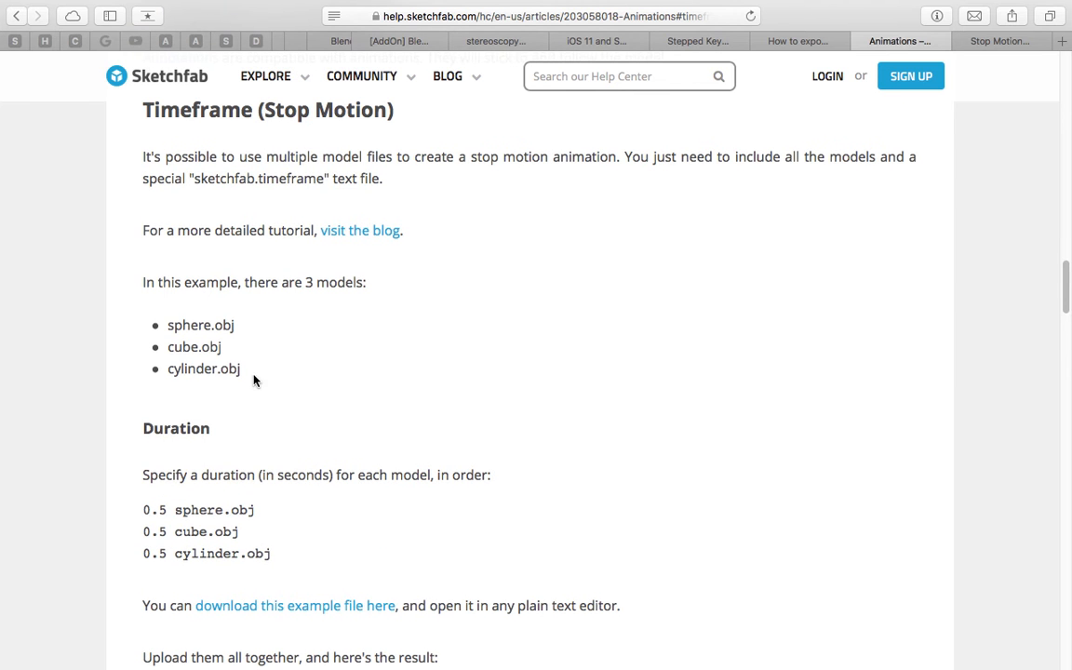
{"action": "left_click_drag", "start_coordinate": [249, 366], "coordinate": [165, 328]}
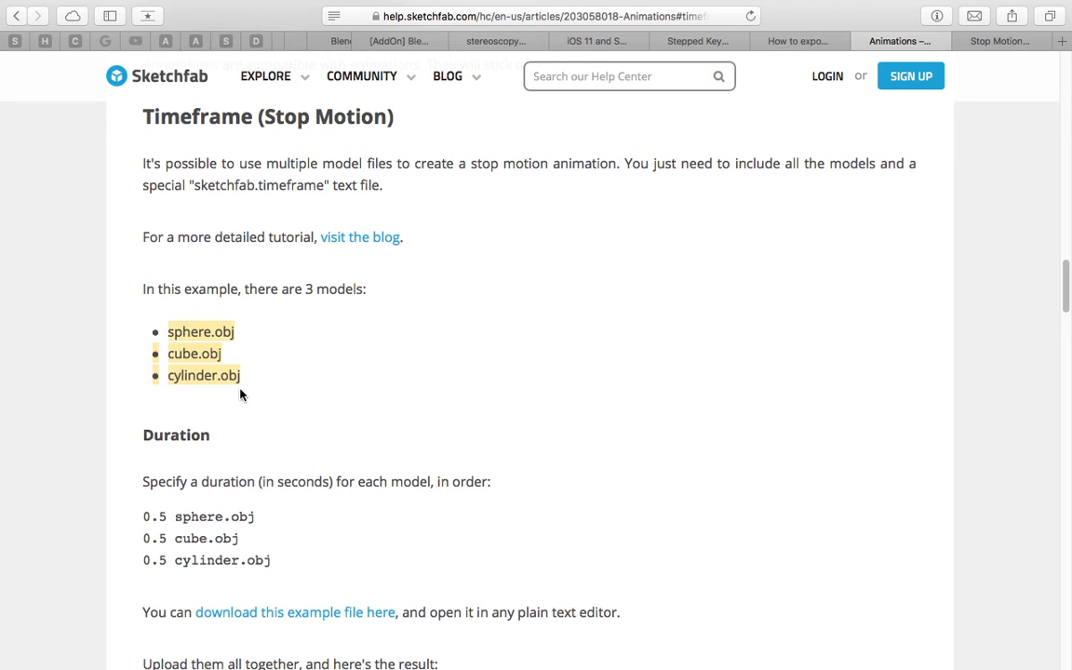
{"action": "scroll", "coordinate": [303, 463], "scroll_direction": "down", "scroll_amount": 7}
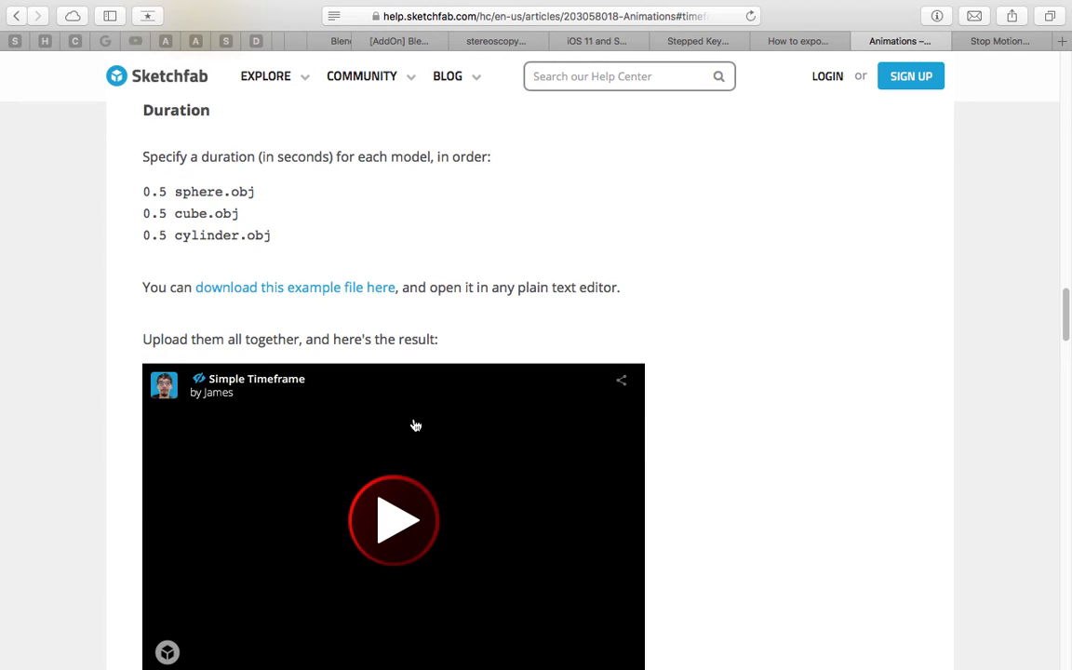
{"action": "scroll", "coordinate": [412, 426], "scroll_direction": "up", "scroll_amount": 10}
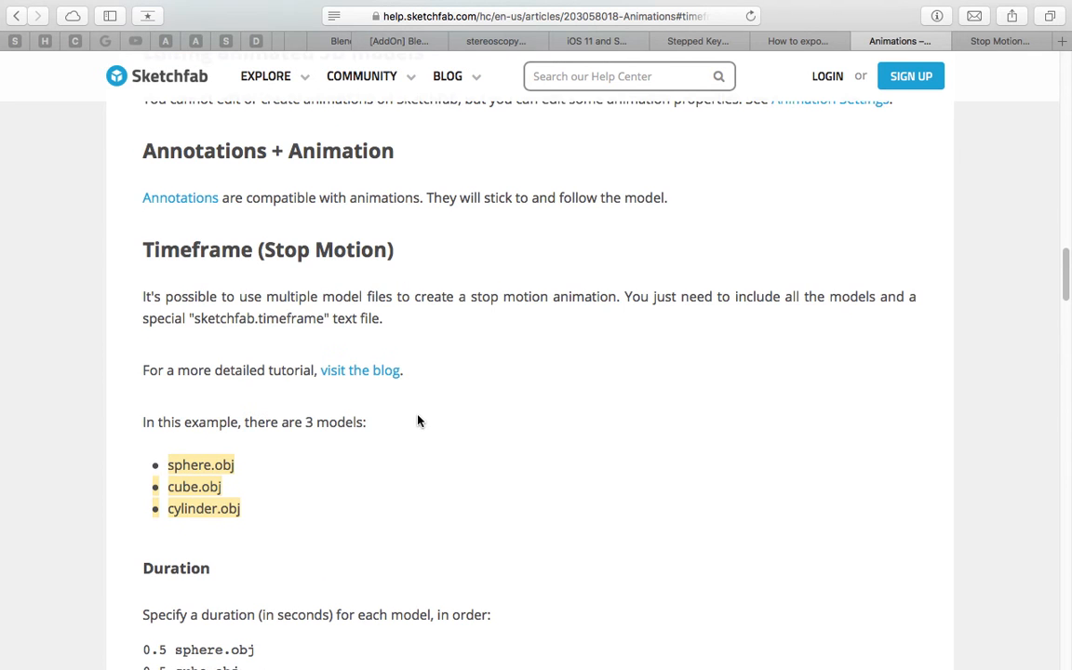
{"action": "double_click", "coordinate": [207, 322]}
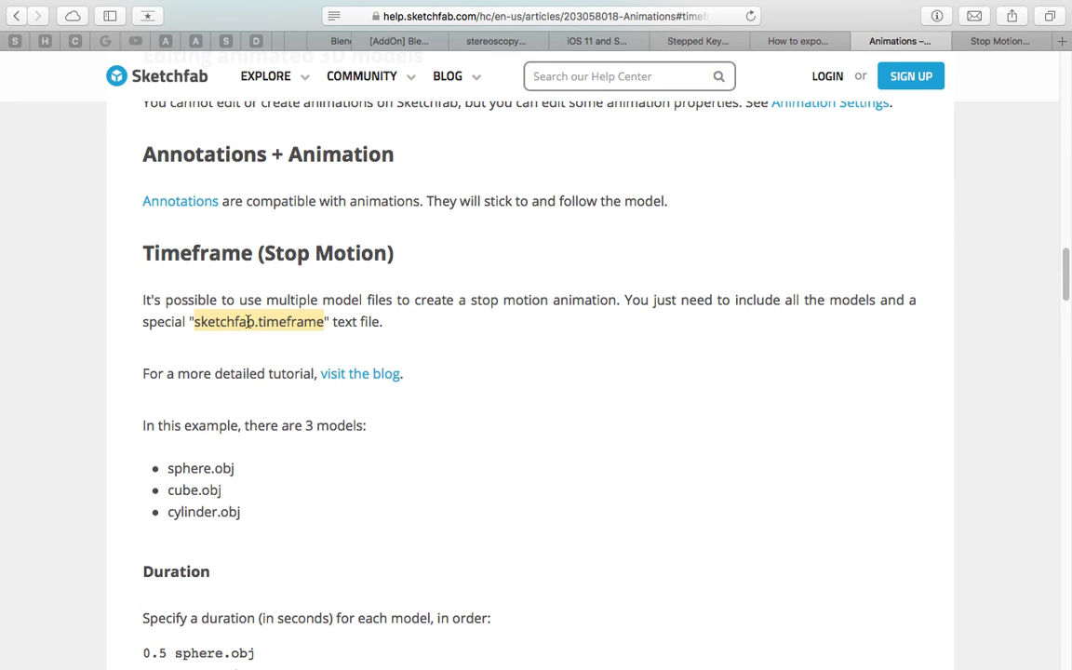
{"action": "scroll", "coordinate": [322, 326], "scroll_direction": "up", "scroll_amount": 1}
{"action": "left_click_drag", "start_coordinate": [1068, 260], "coordinate": [1068, 342]}
{"action": "scroll", "coordinate": [1068, 343], "scroll_direction": "down", "scroll_amount": 5}
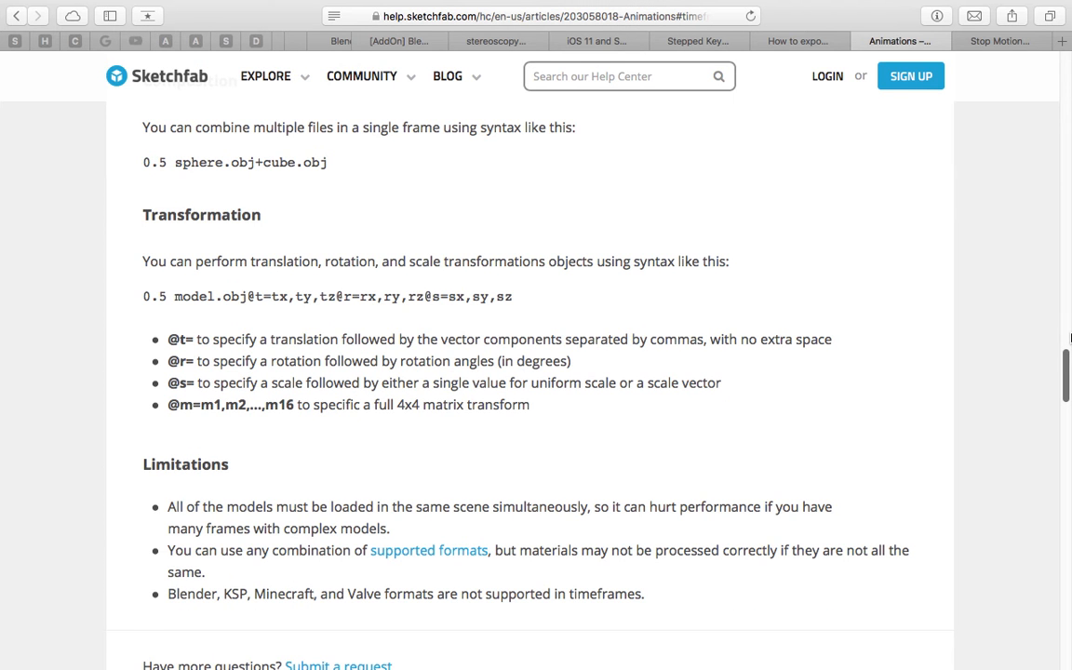
Go to the forum thread on exporting an animation from MagicaVoxel and find its example timeframe listing.
{"action": "key", "text": "ctrl+shift+Tab"}
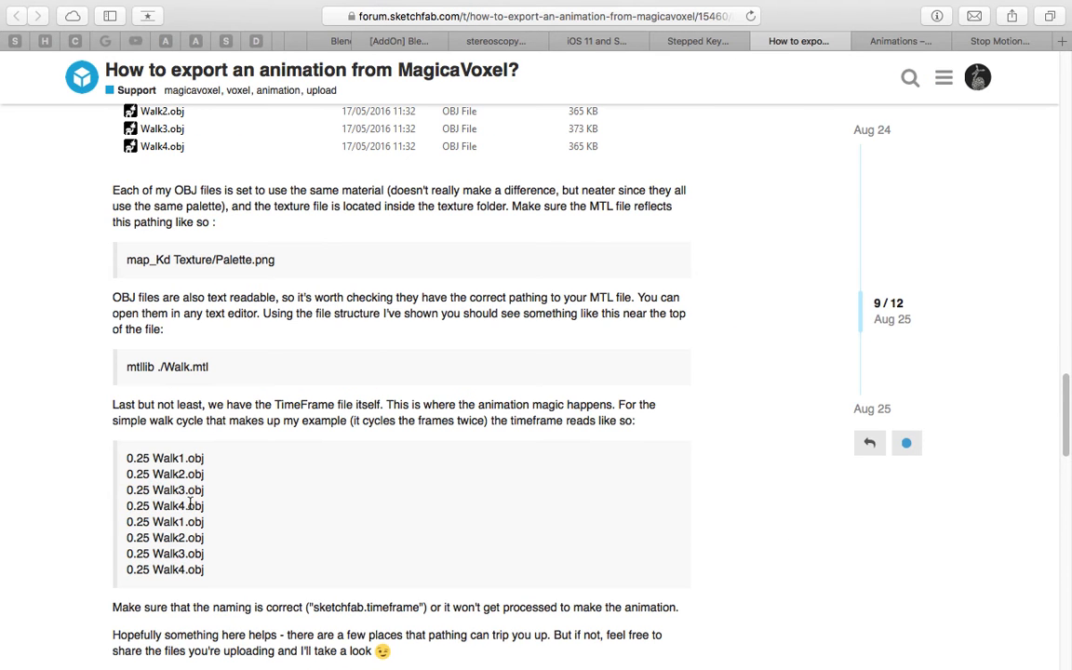
{"action": "scroll", "coordinate": [190, 503], "scroll_direction": "down", "scroll_amount": 1}
{"action": "left_click_drag", "start_coordinate": [133, 455], "coordinate": [139, 455]}
{"action": "left_click", "coordinate": [205, 455]}
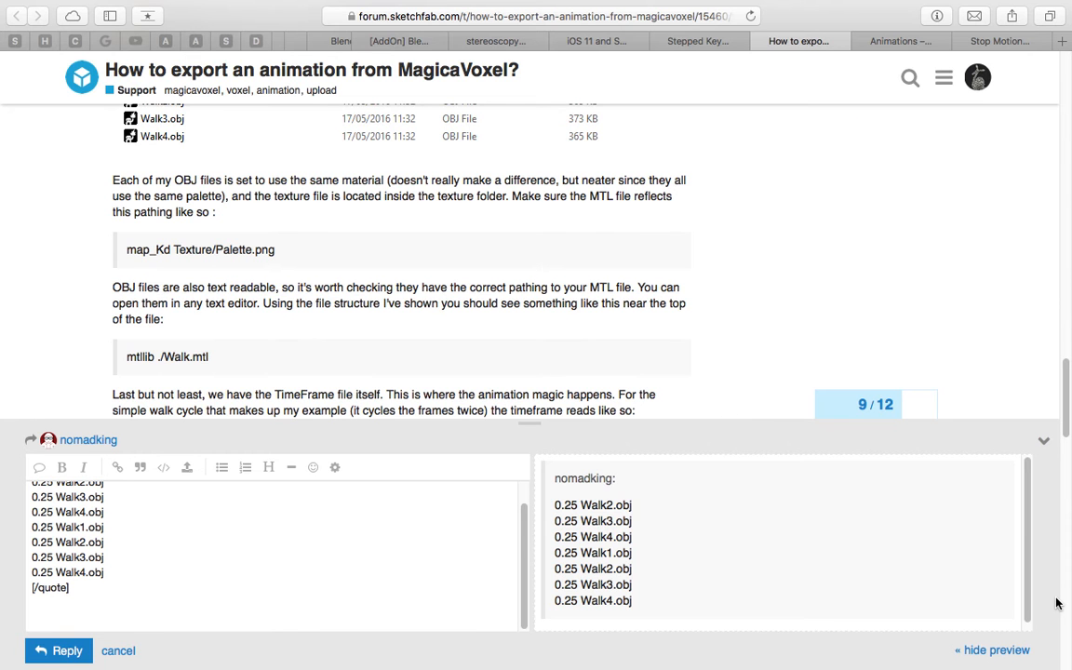
{"action": "left_click", "coordinate": [992, 650]}
{"action": "scroll", "coordinate": [158, 396], "scroll_direction": "down", "scroll_amount": 1}
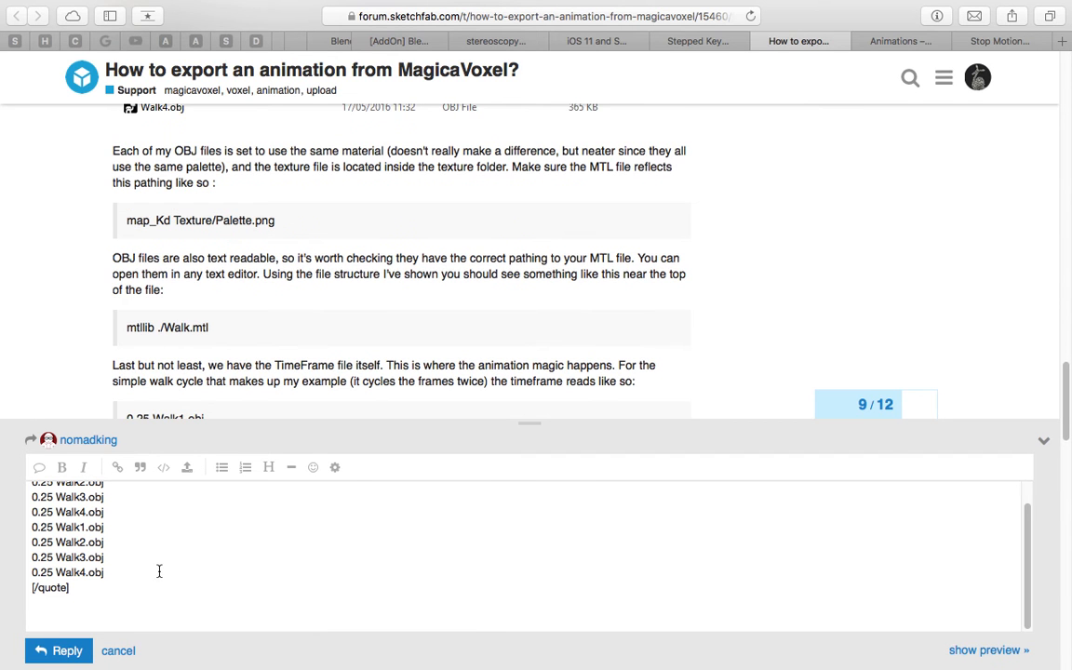
{"action": "left_click", "coordinate": [121, 652]}
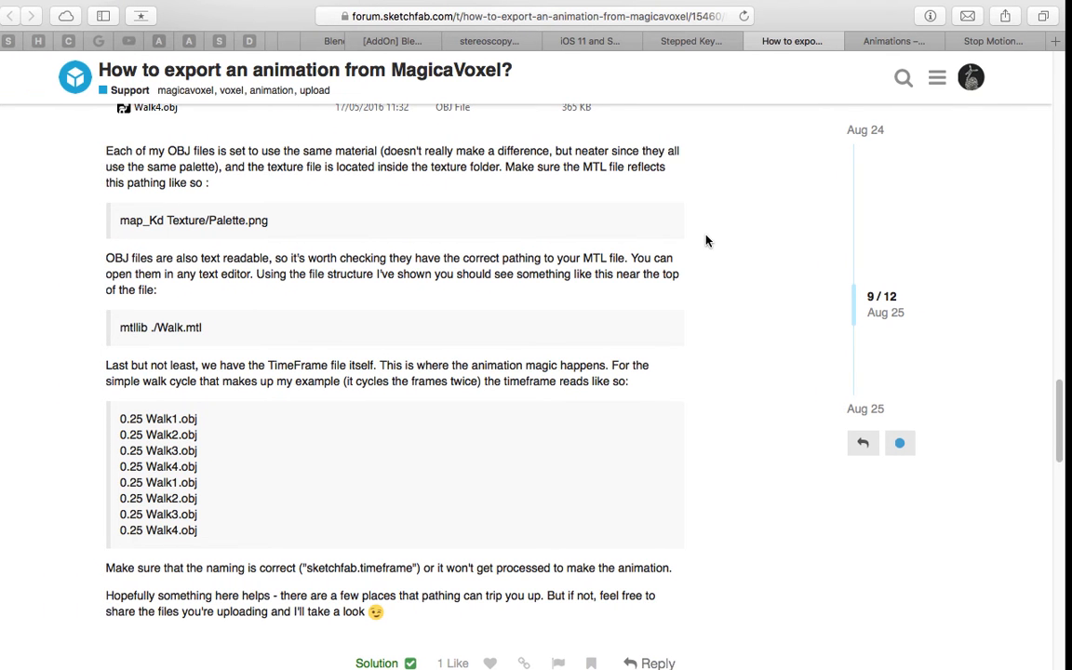
Examine the forum post's timeframe lines and the example folder structure with its texture, MTL and OBJ files.
{"action": "left_click_drag", "start_coordinate": [214, 531], "coordinate": [180, 475]}
{"action": "left_click", "coordinate": [280, 437]}
{"action": "scroll", "coordinate": [453, 381], "scroll_direction": "up", "scroll_amount": 10}
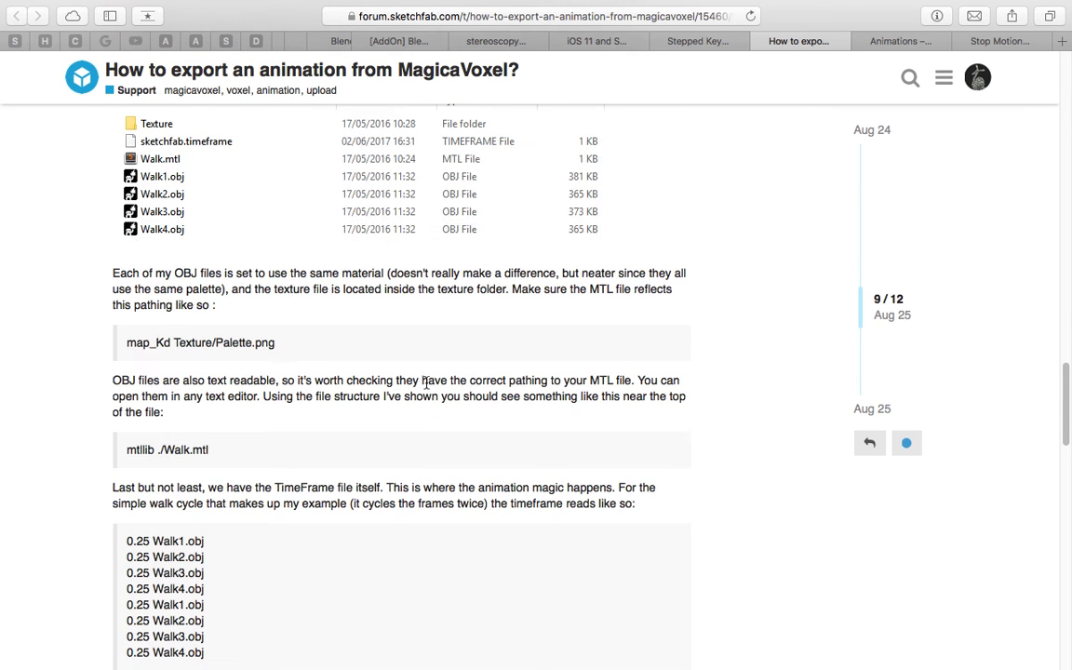
{"action": "scroll", "coordinate": [453, 381], "scroll_direction": "down", "scroll_amount": 1}
{"action": "scroll", "coordinate": [421, 438], "scroll_direction": "down", "scroll_amount": 1}
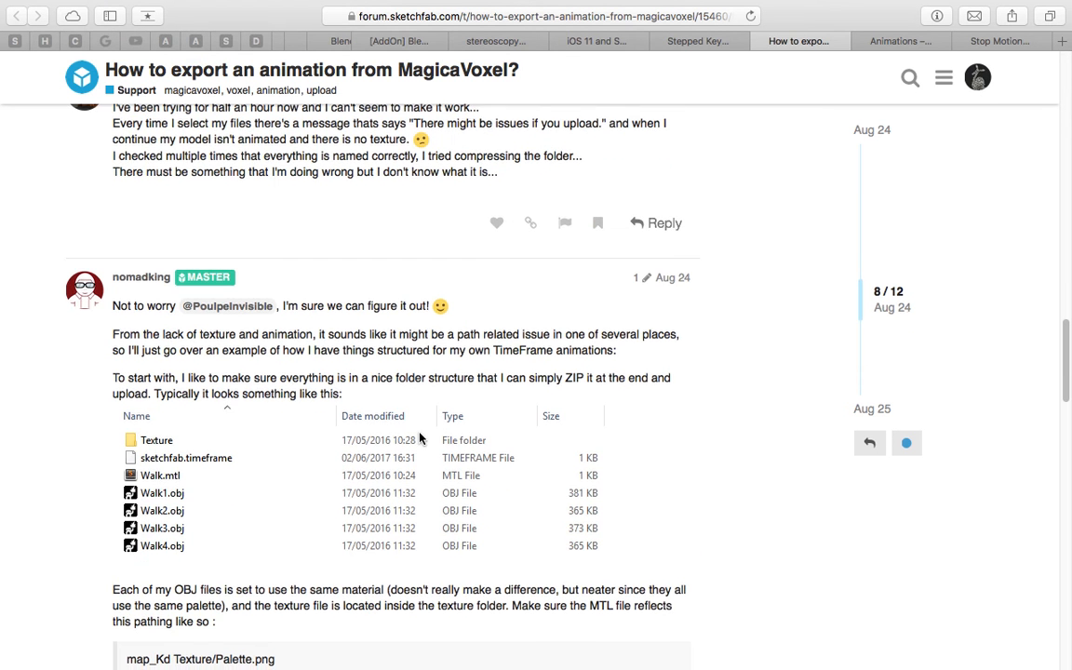
Switch to Blender and display the VoxelSM Sverchok node tree in the node editor.
{"action": "key", "text": "ctrl+Right"}
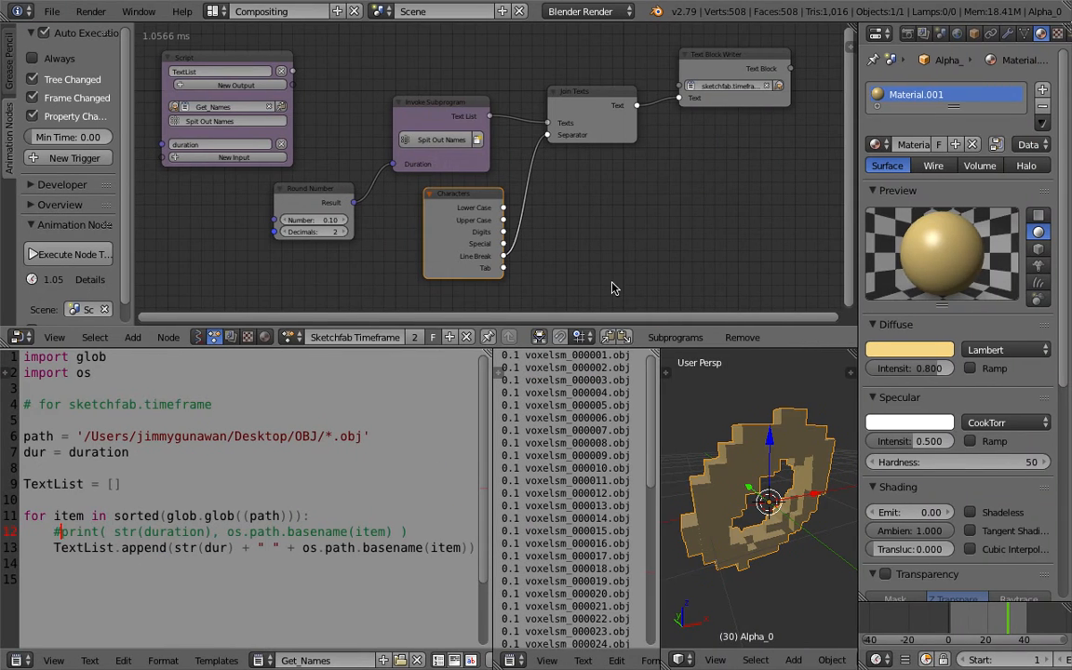
{"action": "left_click", "coordinate": [199, 337]}
{"action": "middle_click_drag", "start_coordinate": [762, 495], "coordinate": [721, 510]}
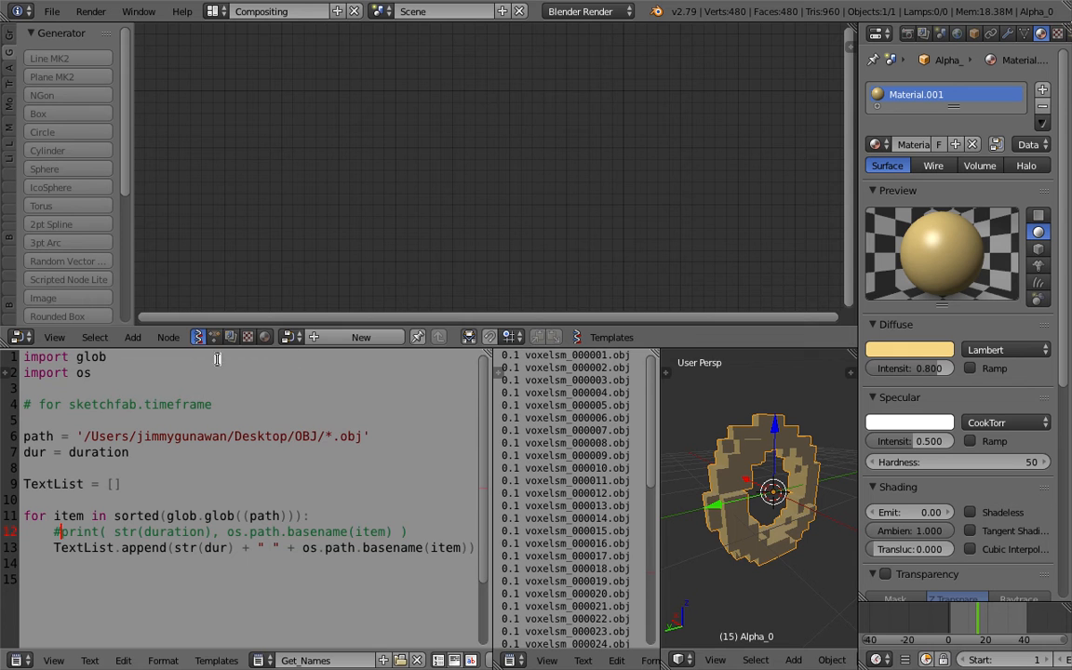
{"action": "left_click", "coordinate": [291, 337]}
{"action": "left_click", "coordinate": [312, 379]}
{"action": "scroll", "coordinate": [426, 175], "scroll_direction": "down", "scroll_amount": 1}
{"action": "scroll", "coordinate": [444, 177], "scroll_direction": "up", "scroll_amount": 1}
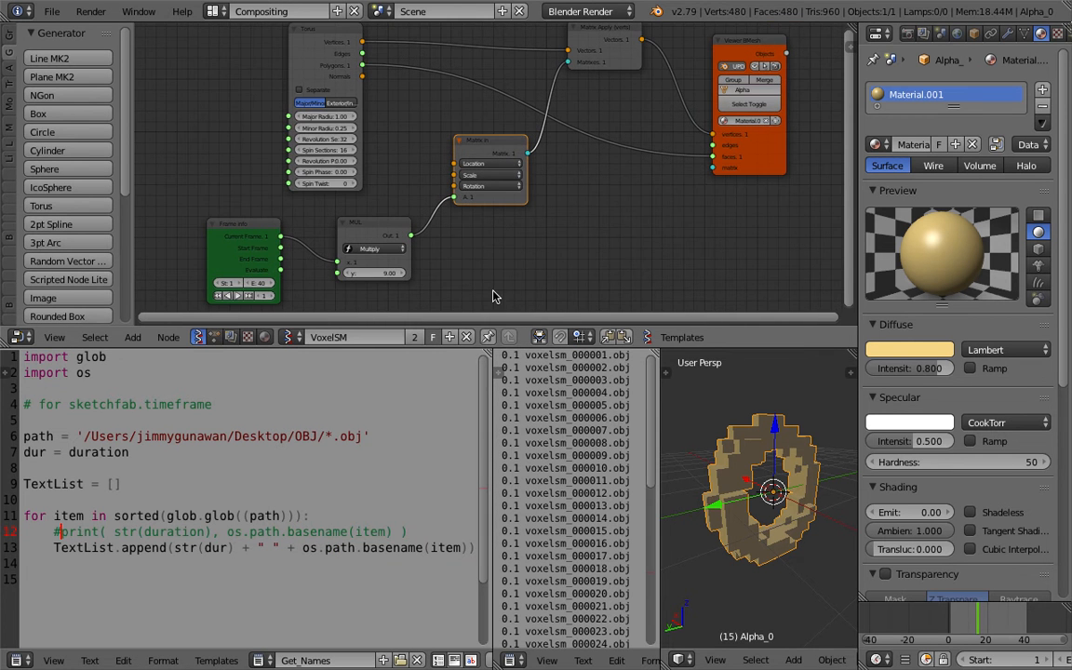
Enlarge the node editor area and slightly widen its tool shelf to show more of the VoxelSM node tree.
{"action": "left_click_drag", "start_coordinate": [445, 340], "coordinate": [423, 384]}
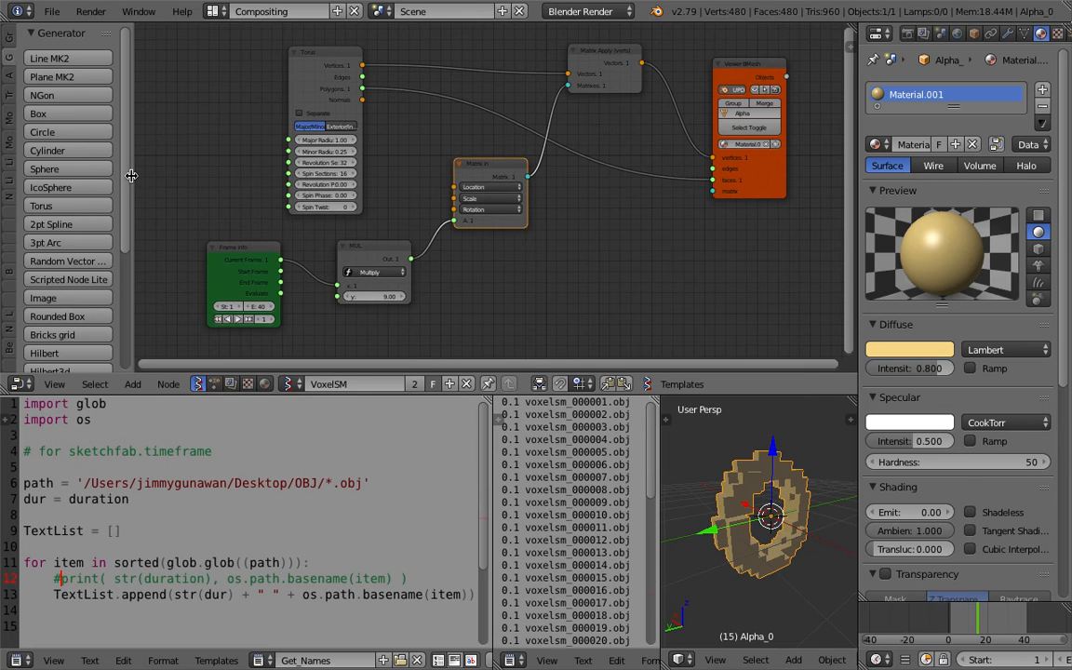
{"action": "left_click_drag", "start_coordinate": [133, 175], "coordinate": [139, 177]}
{"action": "scroll", "coordinate": [283, 197], "scroll_direction": "up", "scroll_amount": 2}
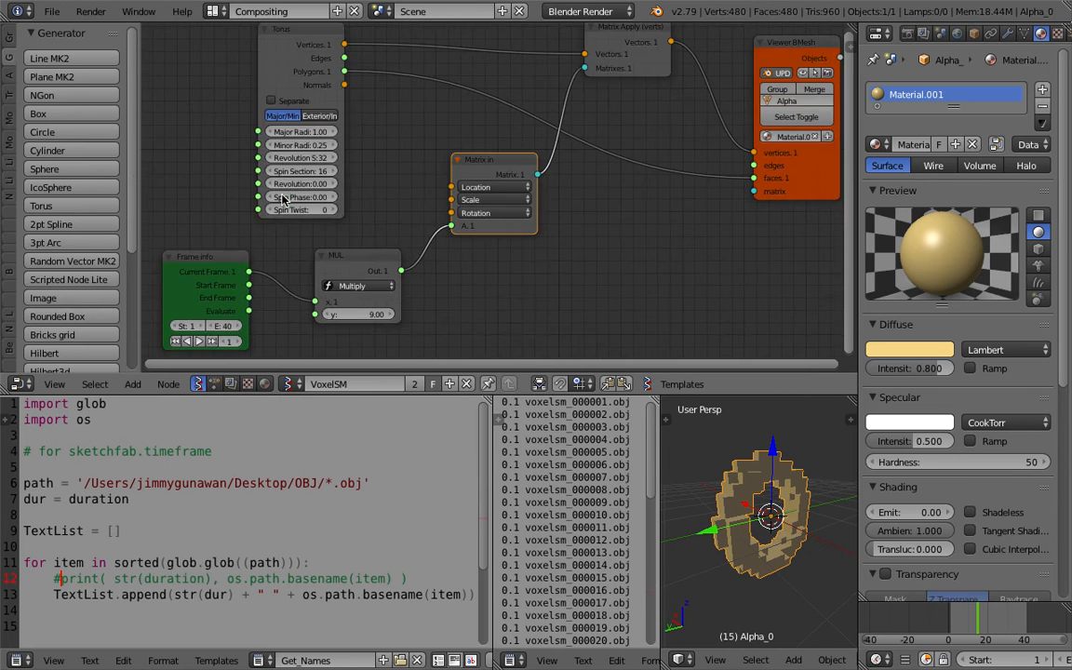
{"action": "middle_click_drag", "start_coordinate": [264, 130], "coordinate": [305, 212]}
{"action": "scroll", "coordinate": [305, 213], "scroll_direction": "up", "scroll_amount": 1}
Reposition the Matrix Apply and Matrix in nodes slightly within the node tree.
{"action": "left_click", "coordinate": [338, 93]}
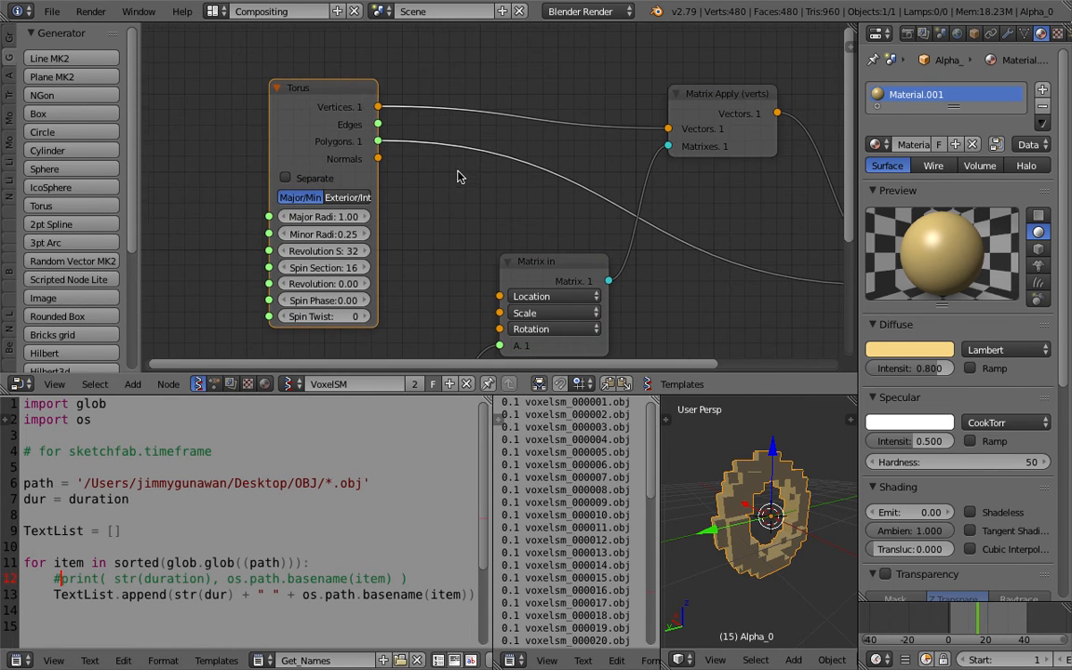
{"action": "scroll", "coordinate": [457, 171], "scroll_direction": "down", "scroll_amount": 1}
{"action": "middle_click_drag", "start_coordinate": [518, 123], "coordinate": [408, 85]}
{"action": "left_click_drag", "start_coordinate": [564, 71], "coordinate": [558, 89]}
{"action": "middle_click_drag", "start_coordinate": [416, 226], "coordinate": [444, 209]}
{"action": "left_click_drag", "start_coordinate": [458, 210], "coordinate": [473, 206]}
{"action": "middle_click_drag", "start_coordinate": [405, 234], "coordinate": [449, 207]}
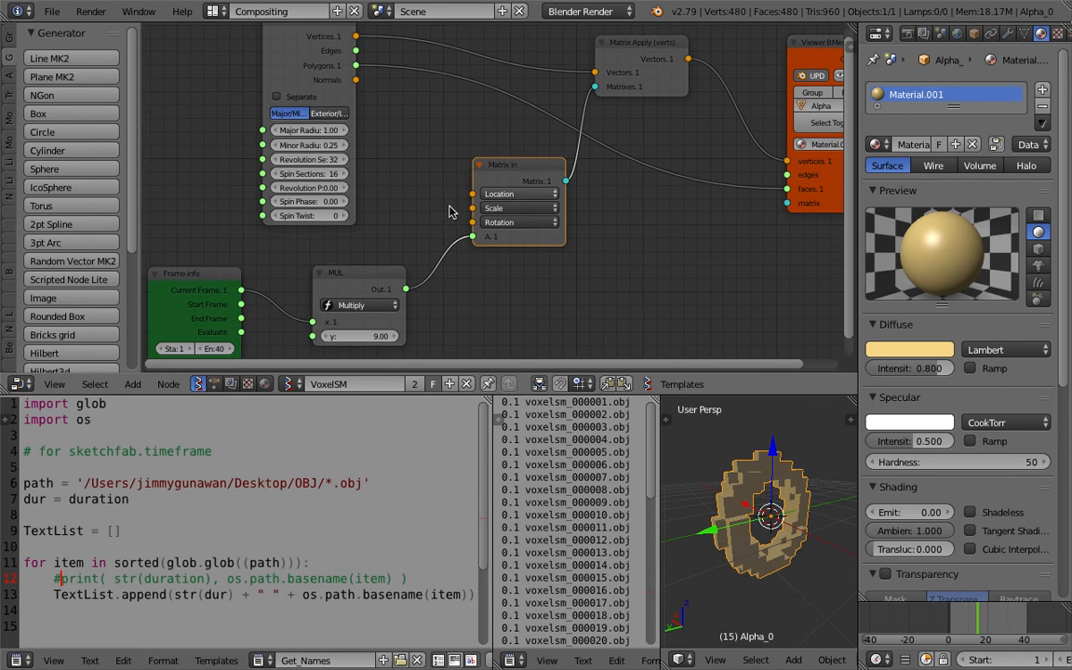
Move the MUL and Frame info nodes closer together beneath the Torus node.
{"action": "left_click_drag", "start_coordinate": [339, 279], "coordinate": [361, 248]}
{"action": "left_click_drag", "start_coordinate": [217, 277], "coordinate": [271, 241]}
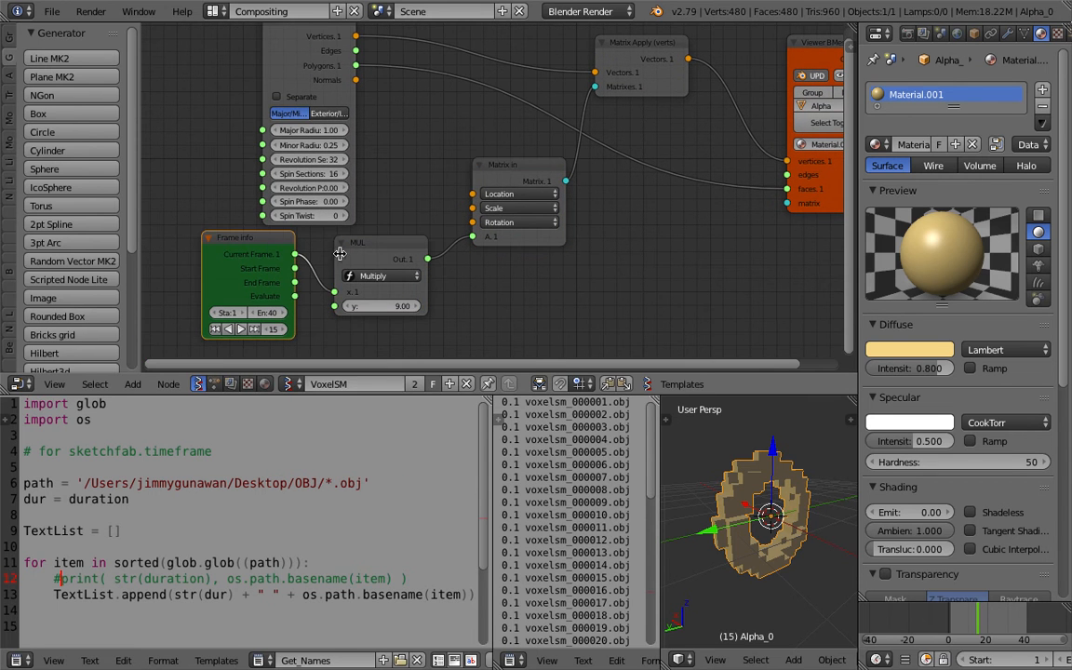
{"action": "middle_click_drag", "start_coordinate": [329, 257], "coordinate": [319, 263]}
{"action": "left_click_drag", "start_coordinate": [378, 260], "coordinate": [356, 259]}
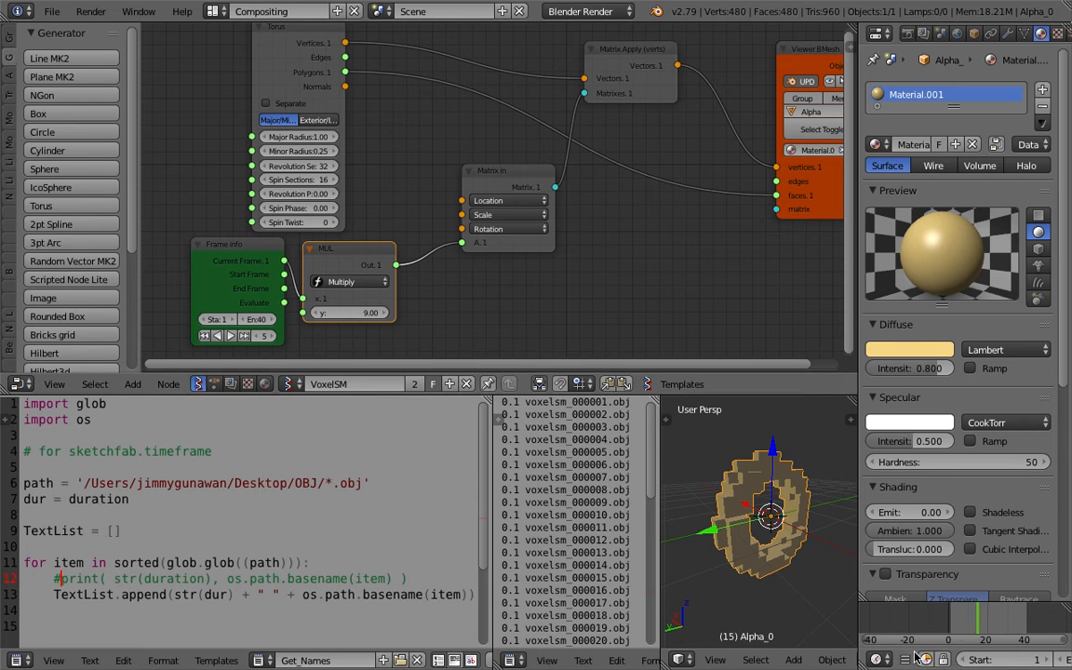
Scrub the timeline to preview the donut's rotation, ending at frame 14.
{"action": "mouse_move", "coordinate": [957, 617]}
{"action": "left_mouse_down"}
{"action": "mouse_move", "coordinate": [1003, 623]}
{"action": "mouse_move", "coordinate": [975, 622]}
{"action": "left_mouse_up"}
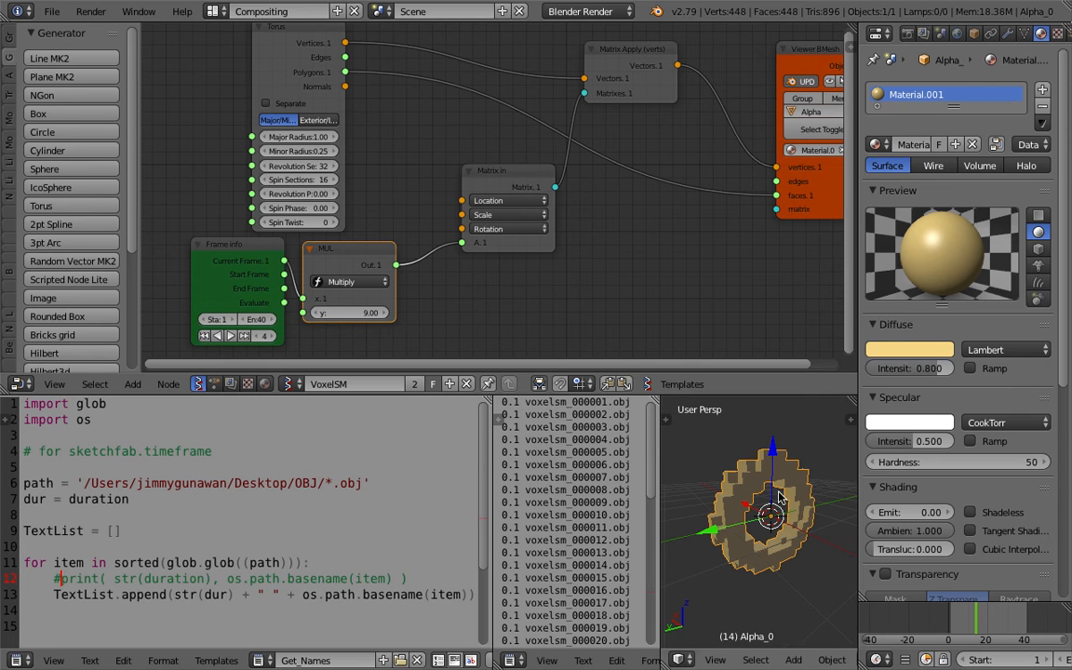
{"action": "middle_click_drag", "start_coordinate": [771, 486], "coordinate": [759, 477]}
Move the Torus node up, away from the Frame info and MUL nodes, and select the Matrix Apply node.
{"action": "middle_click_drag", "start_coordinate": [386, 115], "coordinate": [375, 147]}
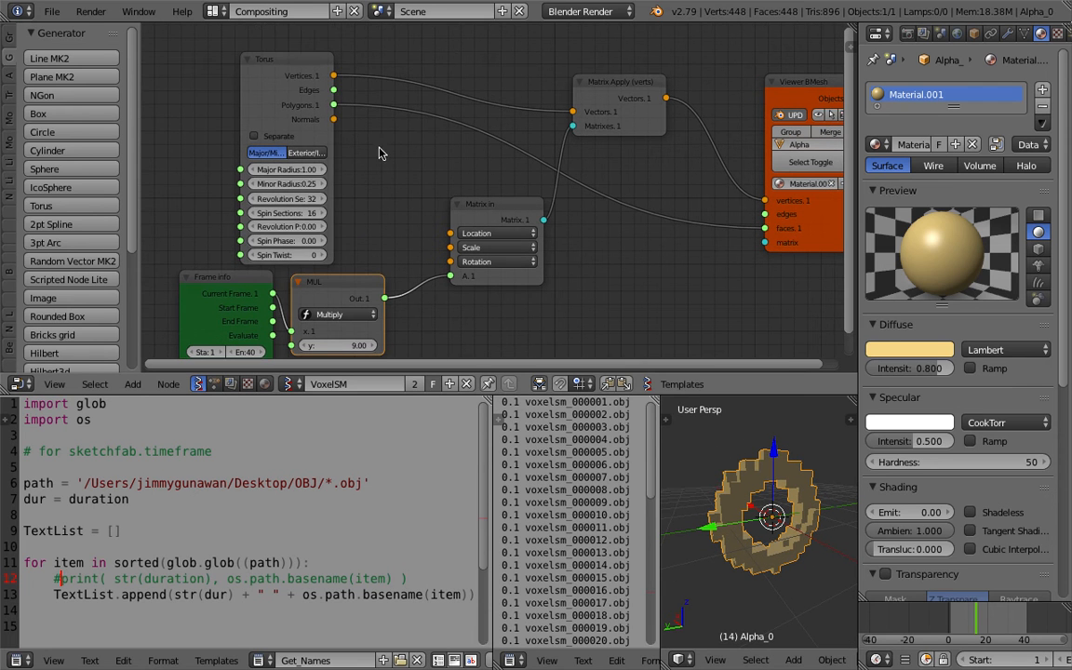
{"action": "left_click_drag", "start_coordinate": [302, 78], "coordinate": [339, 61]}
{"action": "left_click", "coordinate": [637, 89]}
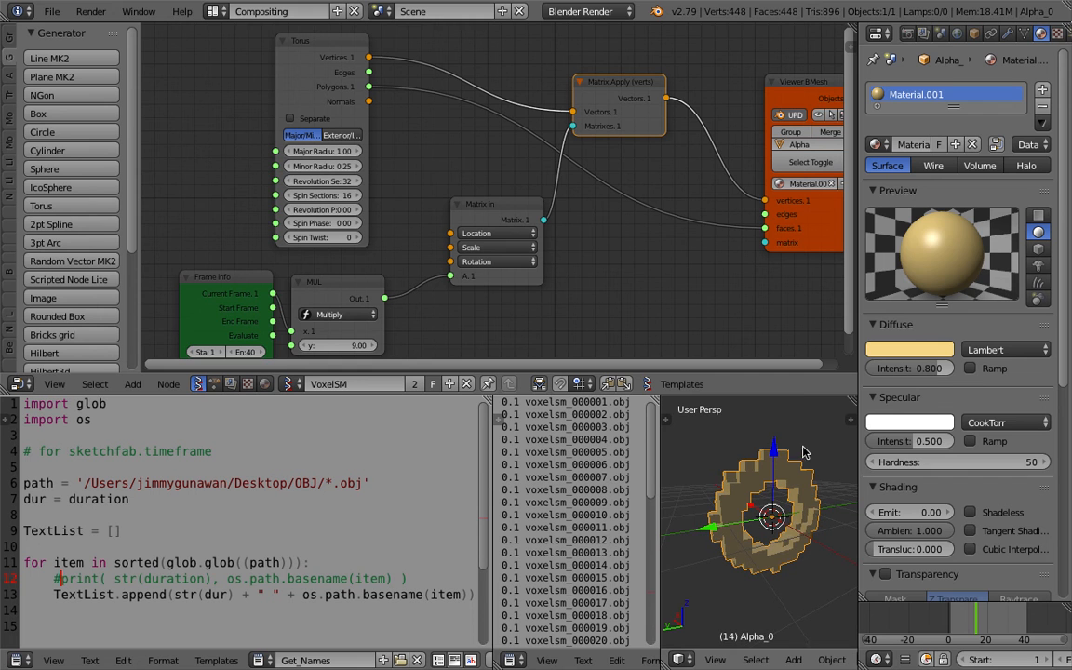
Inspect the Remesh modifier on Alpha_0 in a widened properties area and scrub the timeline to preview the blocky donut.
{"action": "left_click", "coordinate": [1010, 34]}
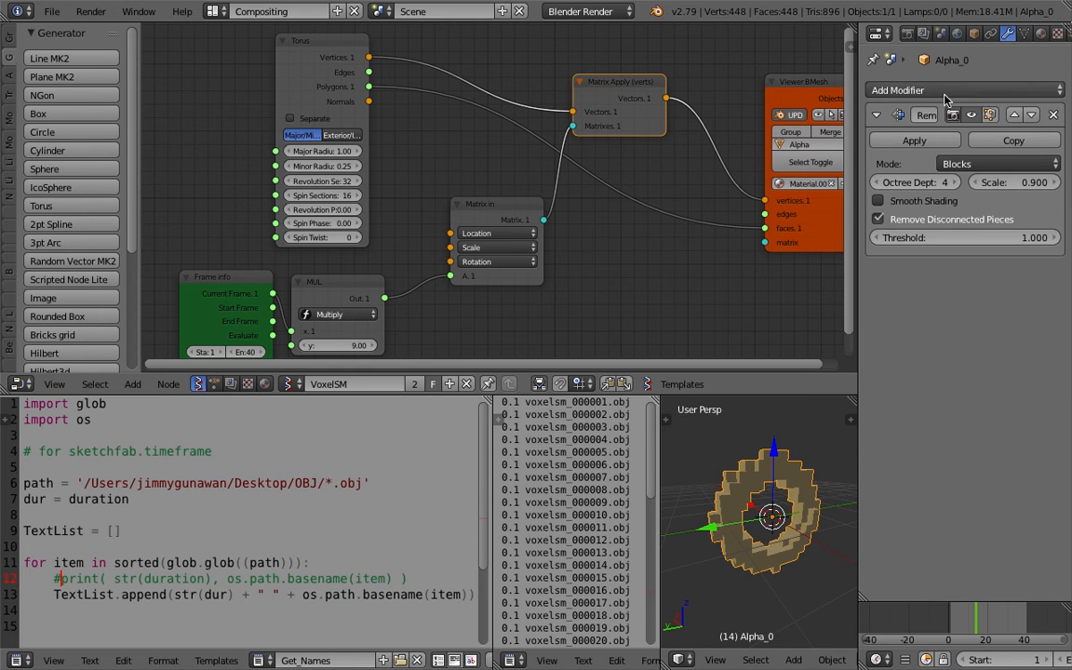
{"action": "left_click_drag", "start_coordinate": [856, 99], "coordinate": [754, 100]}
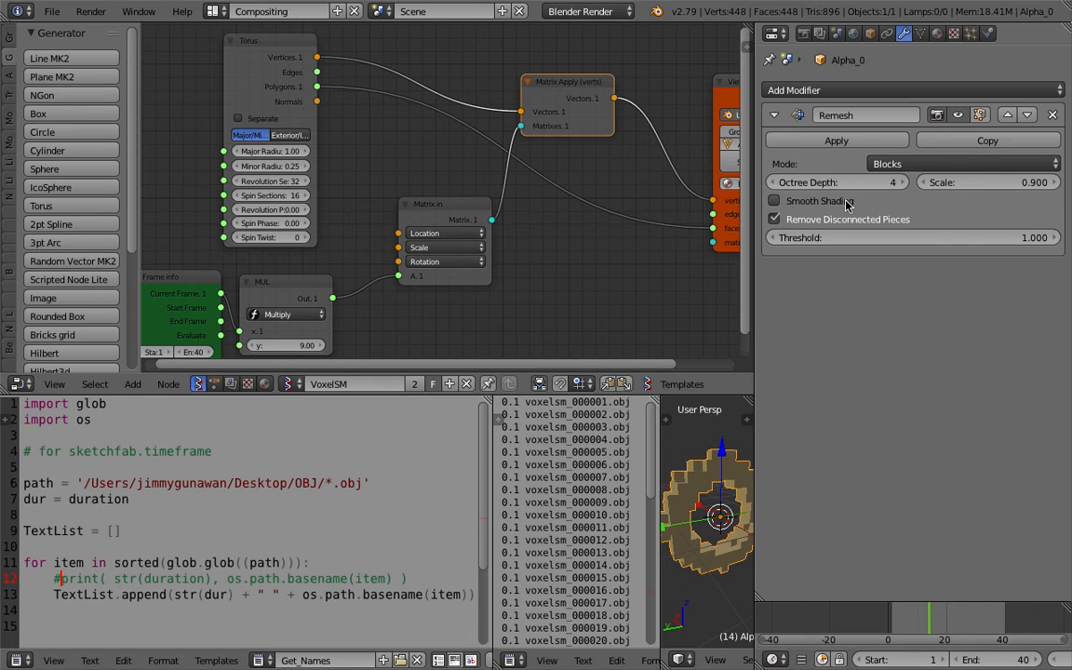
{"action": "left_click", "coordinate": [916, 617]}
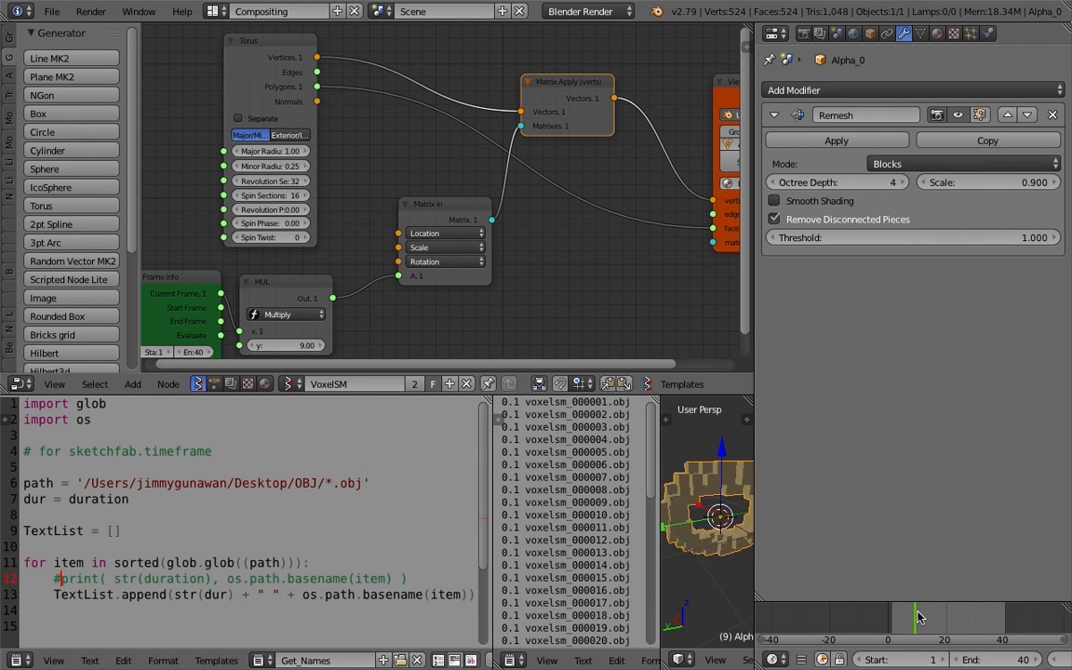
{"action": "middle_click_drag", "start_coordinate": [666, 489], "coordinate": [742, 483]}
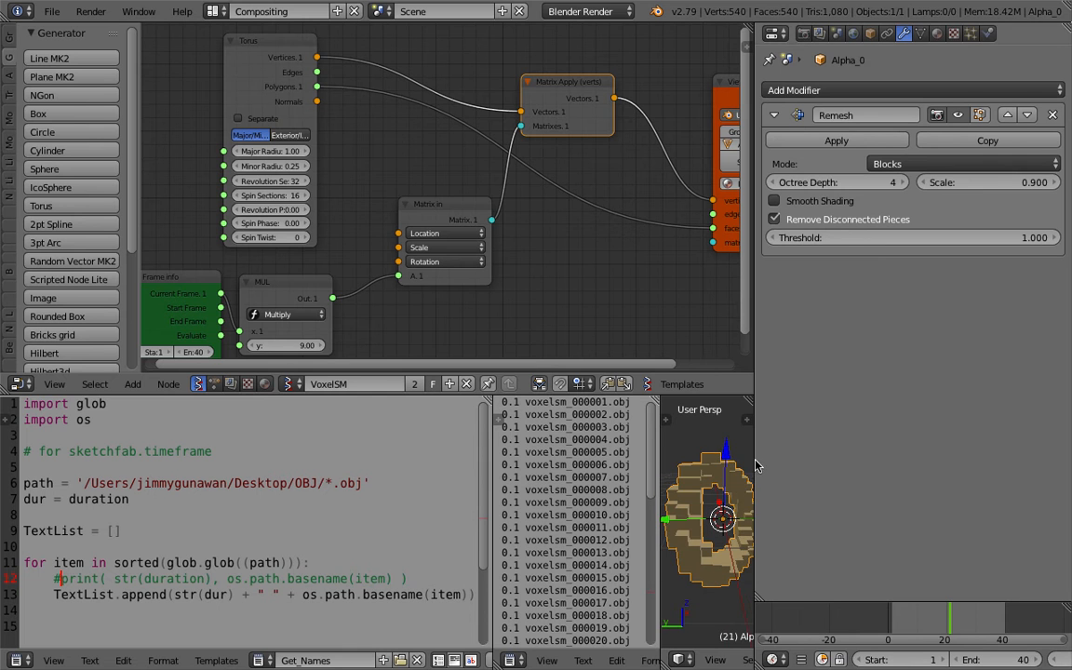
{"action": "left_click_drag", "start_coordinate": [756, 465], "coordinate": [817, 540]}
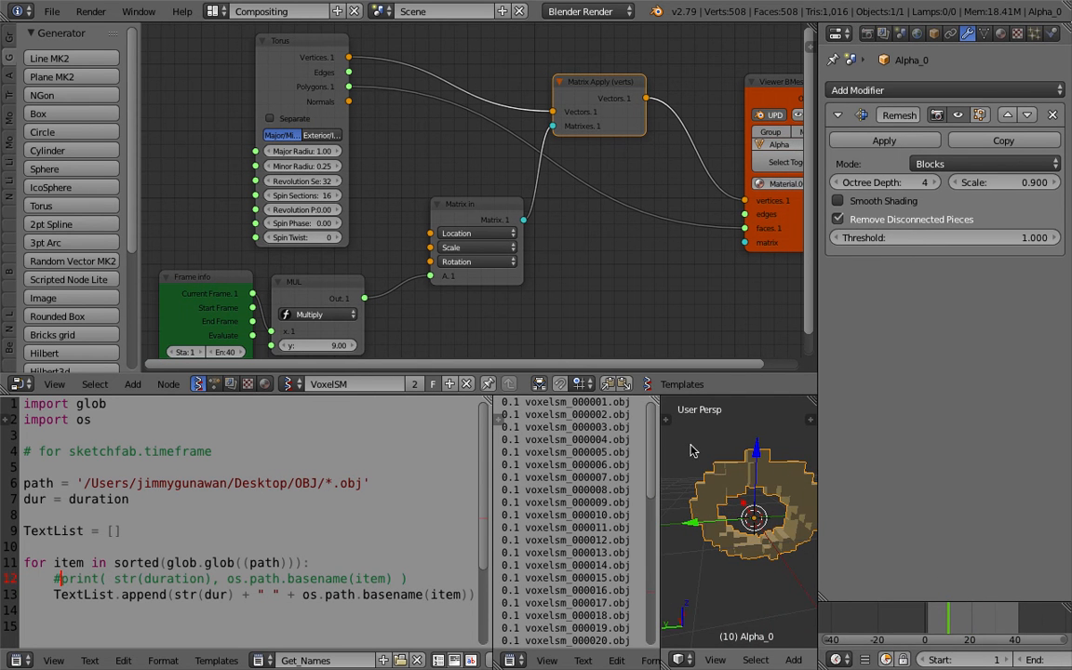
{"action": "mouse_move", "coordinate": [713, 449]}
{"action": "middle_mouse_down"}
{"action": "mouse_move", "coordinate": [729, 449]}
{"action": "mouse_move", "coordinate": [701, 450]}
{"action": "middle_mouse_up"}
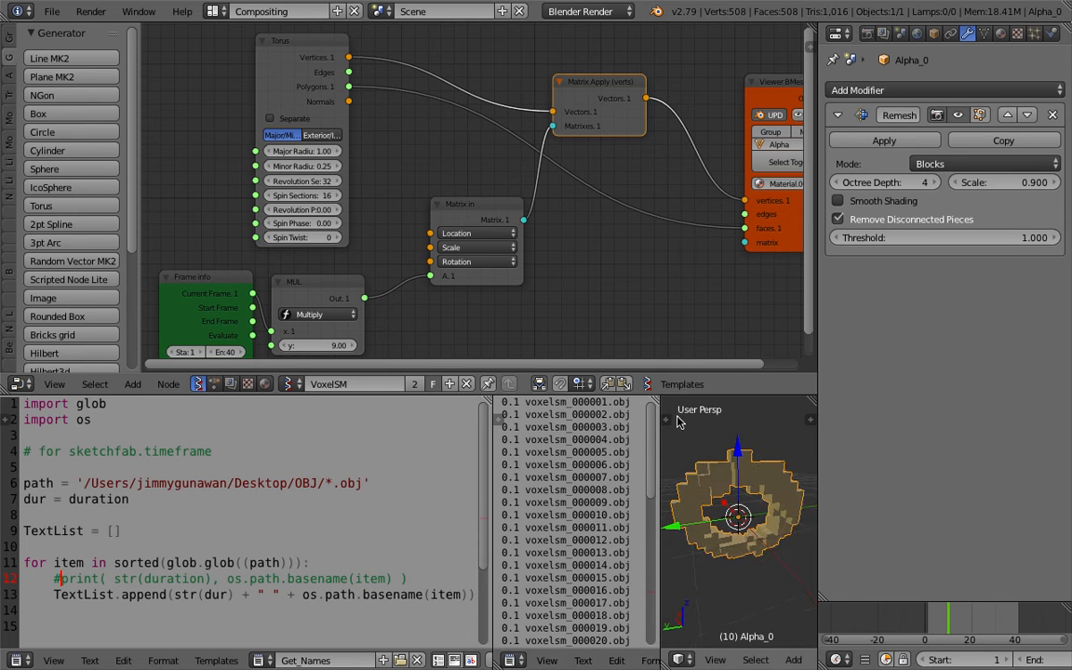
Open the Wavefront OBJ export settings, review the animation options and the OBJ folder's contents, and leave without exporting.
{"action": "left_click", "coordinate": [54, 13]}
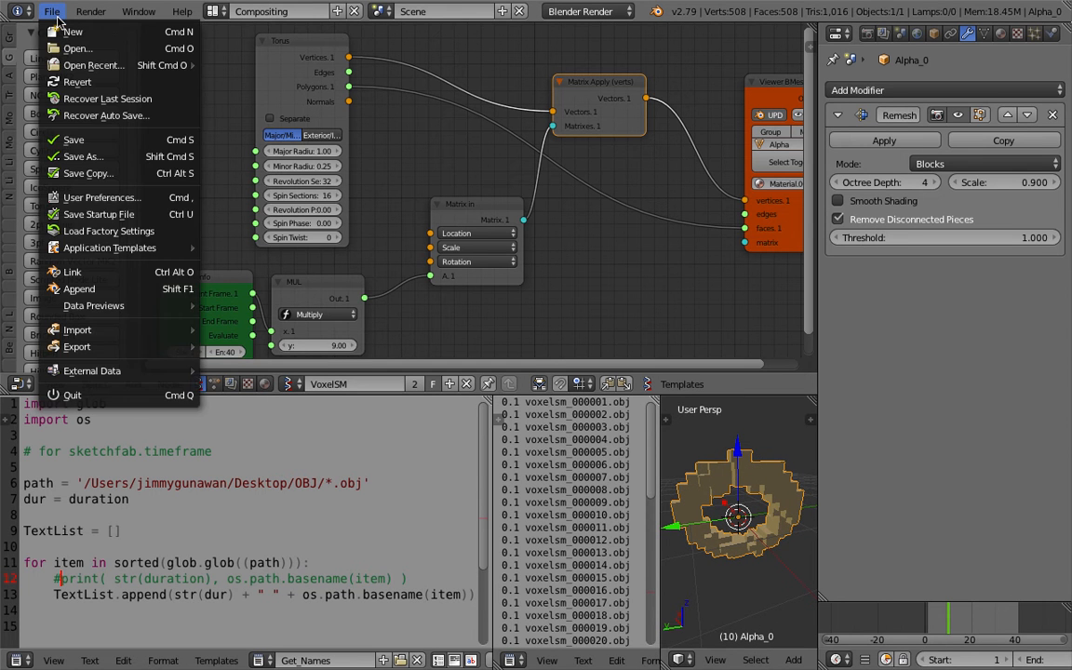
{"action": "mouse_move", "coordinate": [155, 346]}
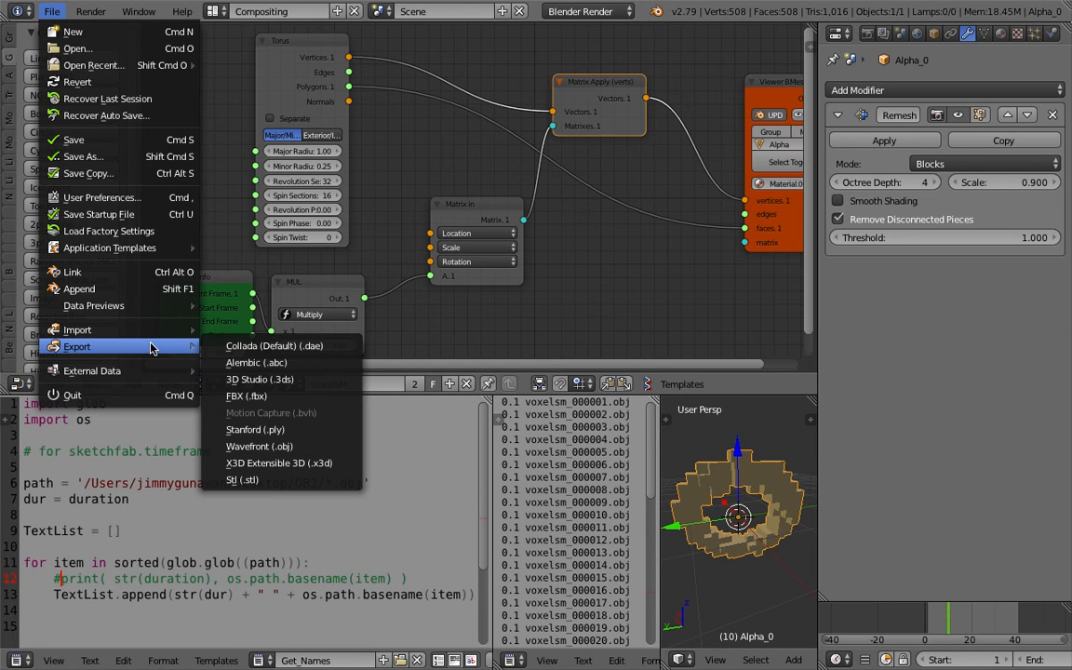
{"action": "left_click", "coordinate": [307, 448]}
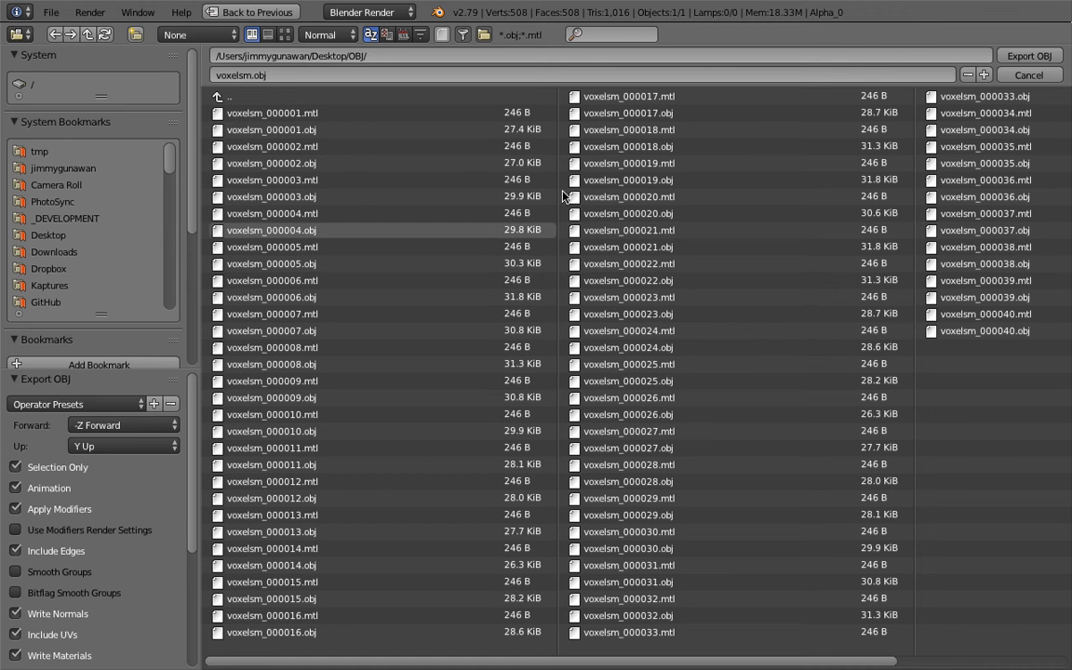
{"action": "left_click", "coordinate": [1028, 74]}
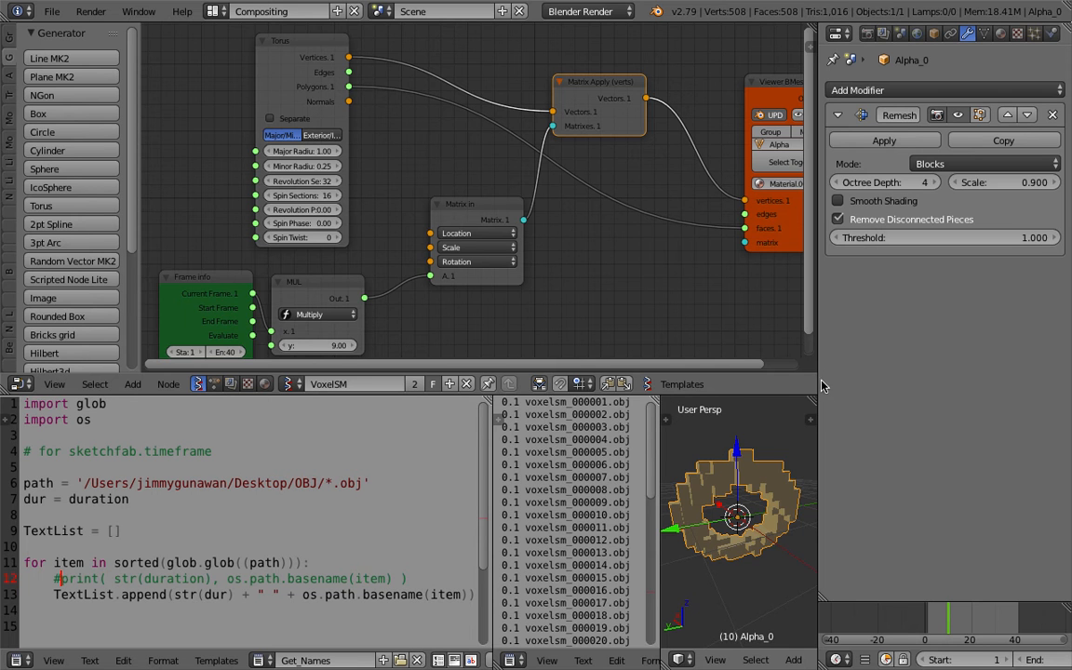
Narrow the properties area, widen the timeframe list area and highlight the 0.1 duration in the list's first line.
{"action": "left_click_drag", "start_coordinate": [819, 356], "coordinate": [899, 367]}
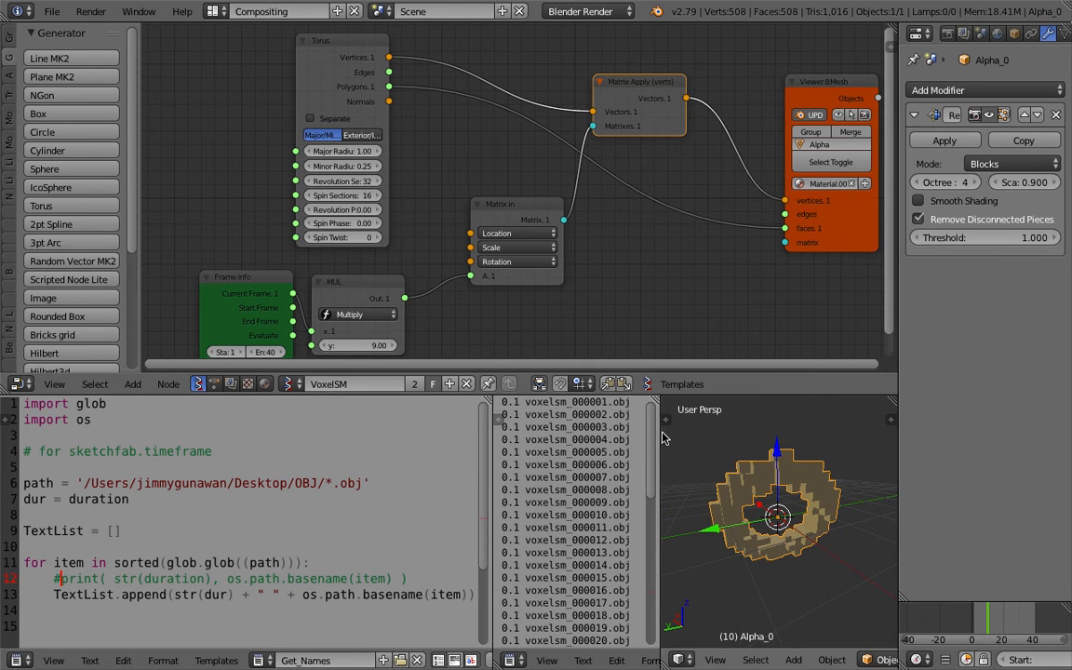
{"action": "left_click_drag", "start_coordinate": [662, 437], "coordinate": [707, 435]}
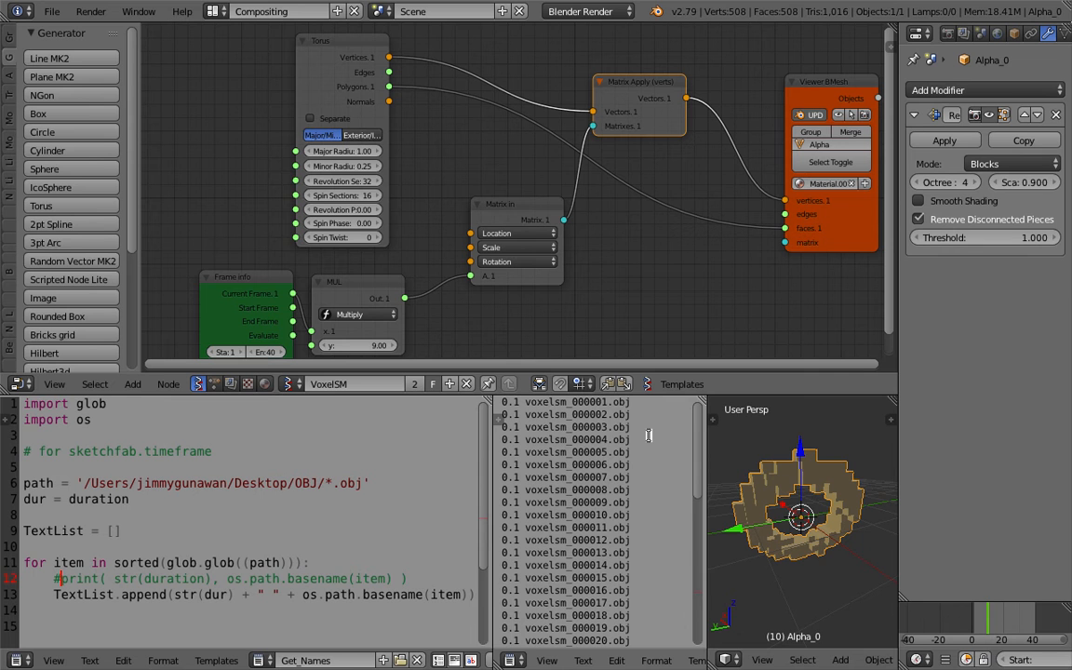
{"action": "left_click_drag", "start_coordinate": [648, 521], "coordinate": [666, 393]}
{"action": "mouse_move", "coordinate": [795, 482]}
{"action": "middle_mouse_down"}
{"action": "mouse_move", "coordinate": [772, 446]}
{"action": "mouse_move", "coordinate": [729, 431]}
{"action": "mouse_move", "coordinate": [768, 510]}
{"action": "mouse_move", "coordinate": [782, 493]}
{"action": "middle_mouse_up"}
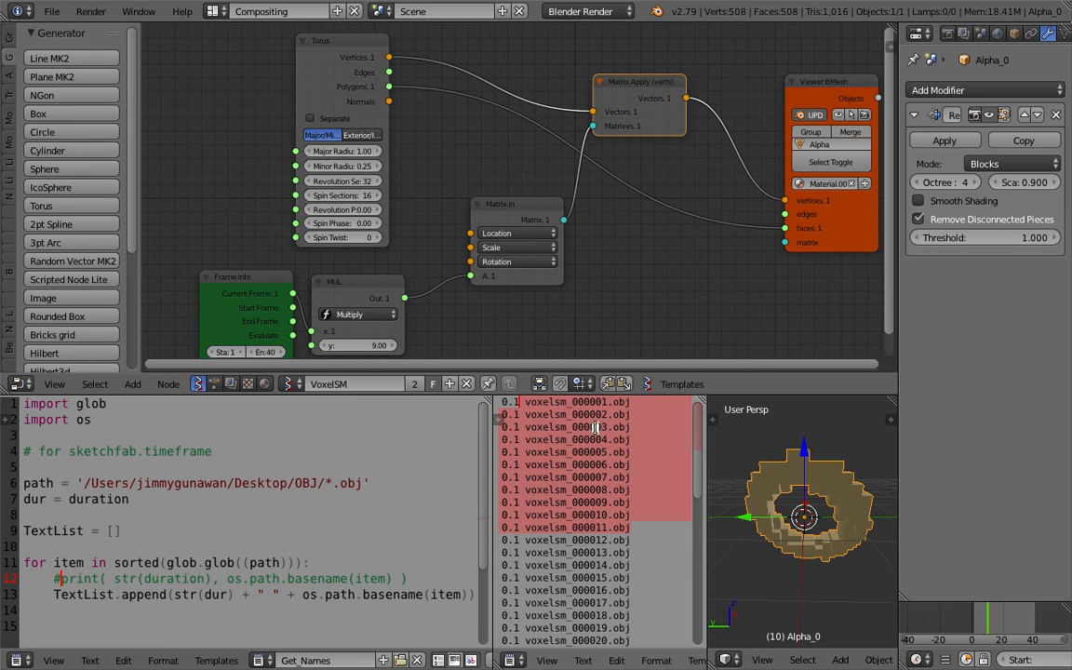
{"action": "left_click", "coordinate": [591, 503]}
{"action": "left_click_drag", "start_coordinate": [520, 403], "coordinate": [491, 402]}
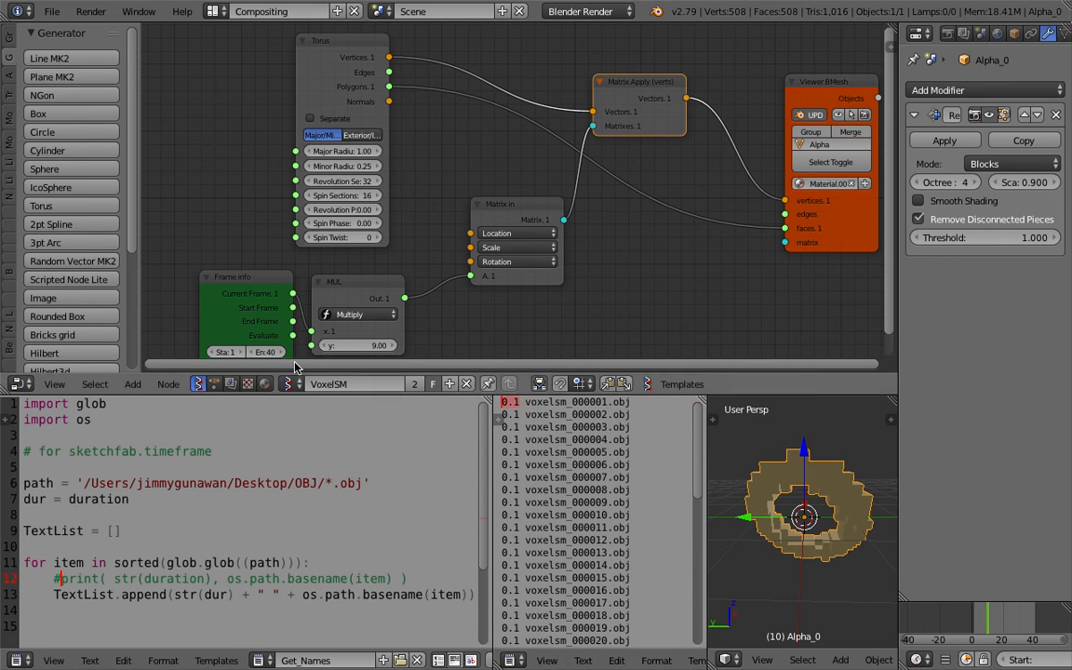
Switch the node editor to the Animation Nodes tree Sketchfab Timeframe and bring the whole node chain into view.
{"action": "left_click", "coordinate": [214, 384]}
{"action": "scroll", "coordinate": [332, 257], "scroll_direction": "down", "scroll_amount": 2}
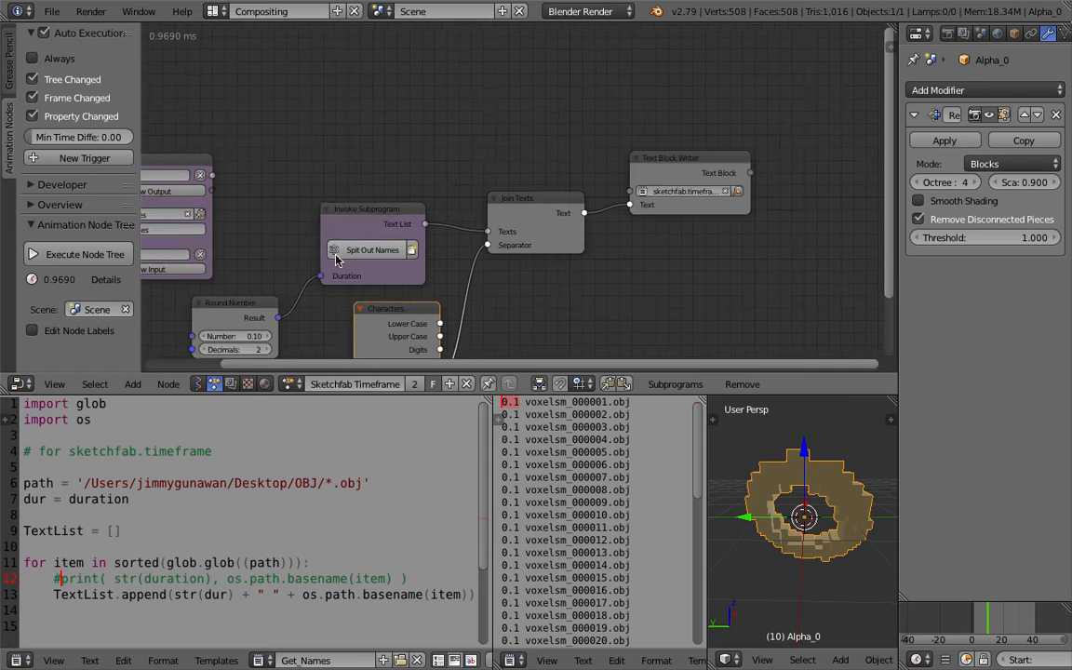
{"action": "middle_click_drag", "start_coordinate": [377, 245], "coordinate": [408, 214]}
{"action": "scroll", "coordinate": [407, 214], "scroll_direction": "up", "scroll_amount": 2}
{"action": "middle_click_drag", "start_coordinate": [361, 246], "coordinate": [433, 221]}
{"action": "scroll", "coordinate": [477, 239], "scroll_direction": "down", "scroll_amount": 1}
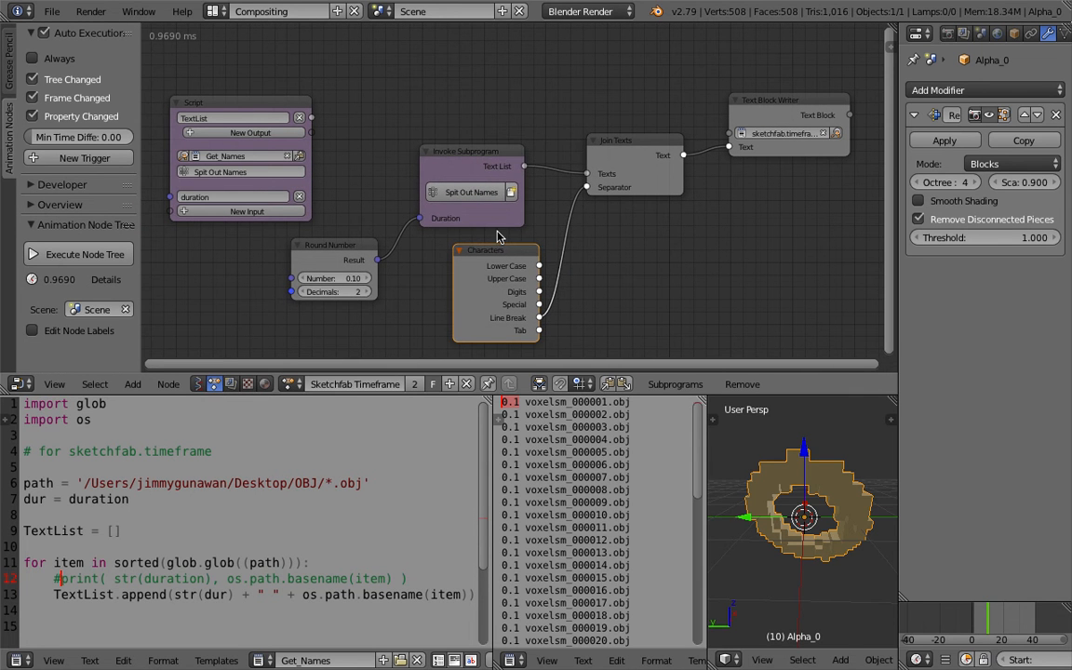
Rearrange the Invoke Subprogram, Join Texts, Characters and Round Number nodes more compactly and select the Text Block Writer node.
{"action": "left_click_drag", "start_coordinate": [492, 168], "coordinate": [514, 127]}
{"action": "left_click_drag", "start_coordinate": [616, 154], "coordinate": [624, 141]}
{"action": "left_click_drag", "start_coordinate": [508, 257], "coordinate": [528, 219]}
{"action": "left_click_drag", "start_coordinate": [355, 251], "coordinate": [388, 171]}
{"action": "left_click_drag", "start_coordinate": [486, 112], "coordinate": [498, 105]}
{"action": "left_click", "coordinate": [658, 129]}
{"action": "middle_click_drag", "start_coordinate": [671, 124], "coordinate": [616, 140]}
{"action": "left_click", "coordinate": [740, 121]}
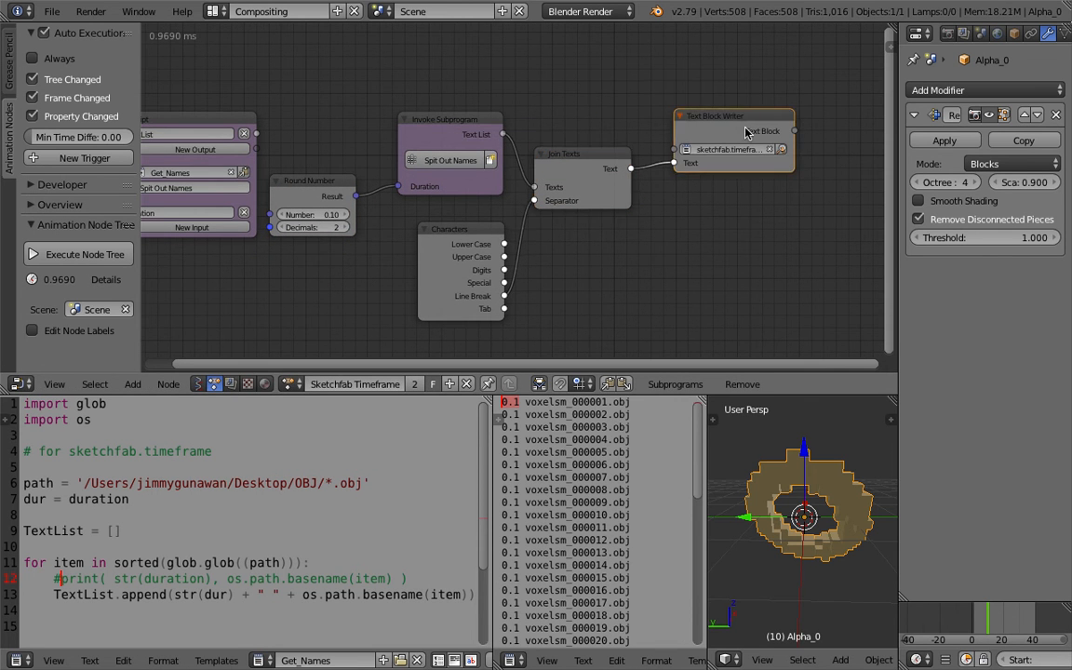
Move the Script node directly above the Invoke Subprogram node.
{"action": "left_click_drag", "start_coordinate": [222, 137], "coordinate": [303, 63]}
{"action": "middle_click_drag", "start_coordinate": [297, 69], "coordinate": [273, 106]}
{"action": "left_click_drag", "start_coordinate": [276, 97], "coordinate": [461, 32]}
{"action": "scroll", "coordinate": [498, 143], "scroll_direction": "down", "scroll_amount": 1}
{"action": "middle_click_drag", "start_coordinate": [553, 133], "coordinate": [507, 129]}
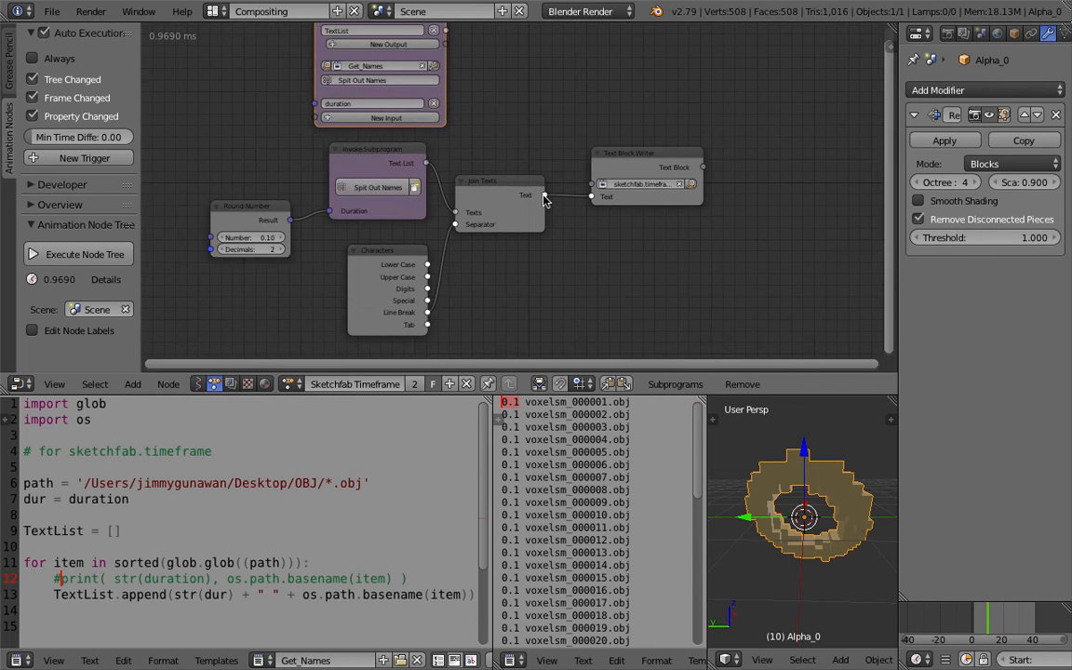
{"action": "middle_click_drag", "start_coordinate": [545, 194], "coordinate": [548, 179]}
Enlarge the Get_Names script area in height and width so the whole script fits.
{"action": "left_click_drag", "start_coordinate": [493, 426], "coordinate": [504, 426]}
{"action": "middle_click_drag", "start_coordinate": [509, 299], "coordinate": [548, 282]}
{"action": "left_click_drag", "start_coordinate": [433, 373], "coordinate": [439, 324]}
{"action": "left_click_drag", "start_coordinate": [501, 380], "coordinate": [535, 381]}
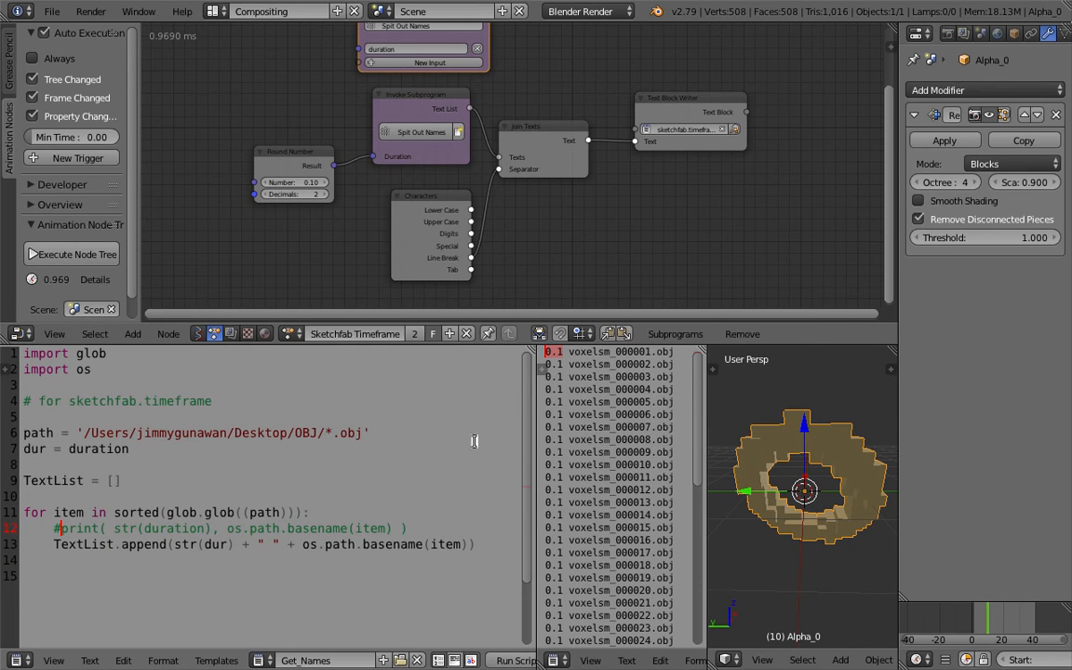
Examine the Get_Names script by highlighting its full code and looking at the glob and os import lines.
{"action": "left_click_drag", "start_coordinate": [476, 544], "coordinate": [14, 347]}
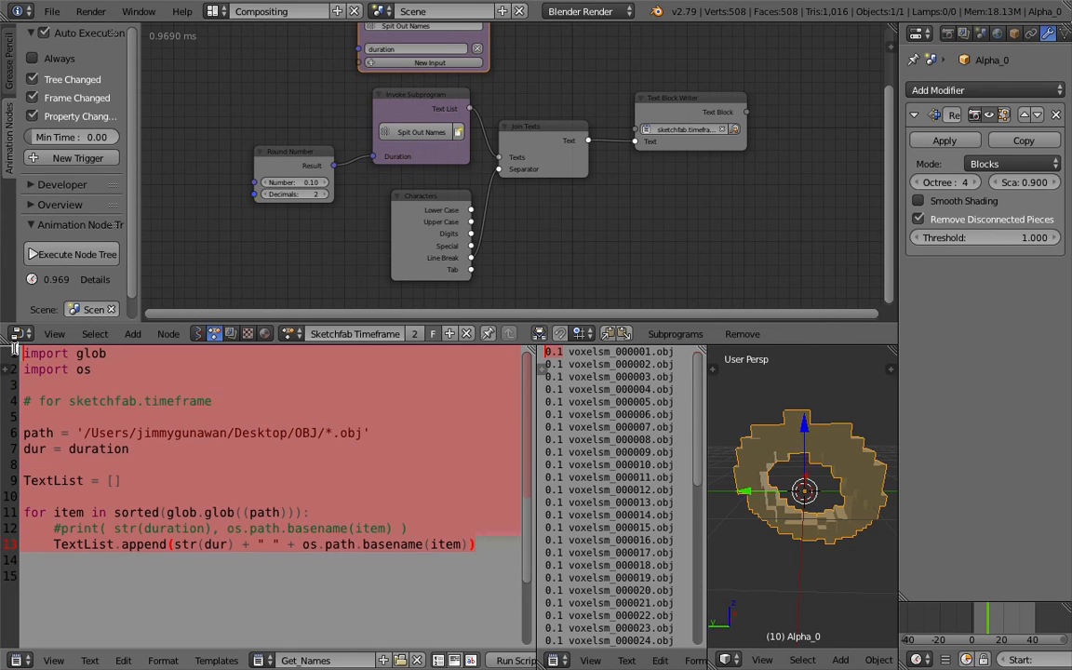
{"action": "left_click", "coordinate": [217, 400]}
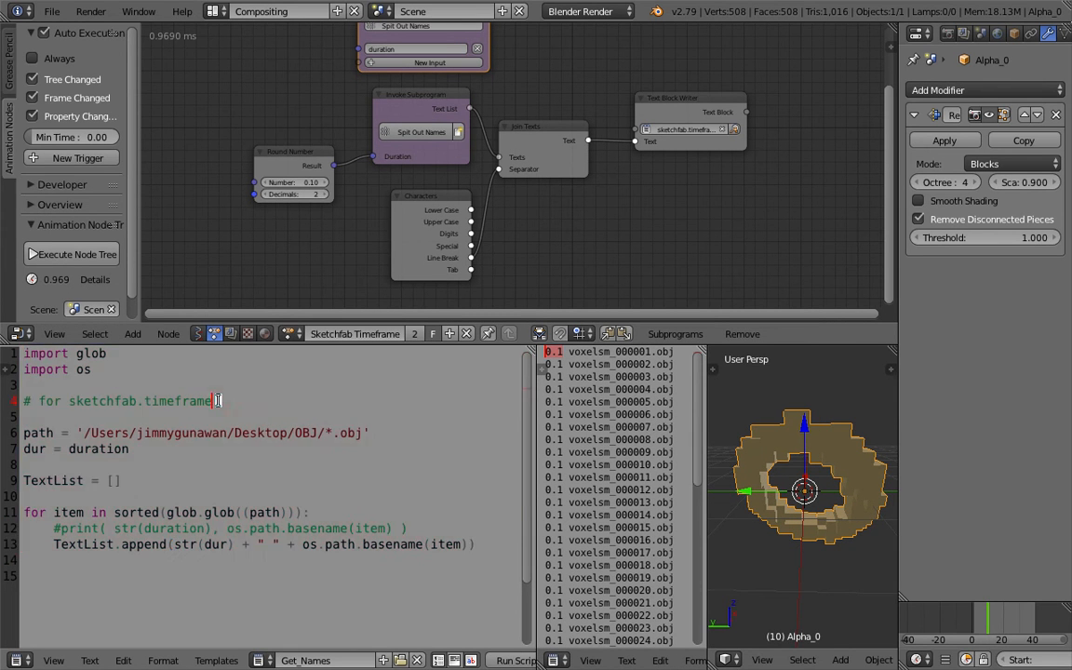
{"action": "mouse_move", "coordinate": [114, 354]}
{"action": "left_mouse_down"}
{"action": "mouse_move", "coordinate": [69, 353]}
{"action": "mouse_move", "coordinate": [108, 354]}
{"action": "left_mouse_up"}
{"action": "left_click", "coordinate": [113, 369]}
{"action": "left_click_drag", "start_coordinate": [76, 370], "coordinate": [97, 370]}
Examine the path line of the script, highlighting the OBJ folder path and its *.obj wildcard.
{"action": "left_click_drag", "start_coordinate": [82, 432], "coordinate": [353, 432]}
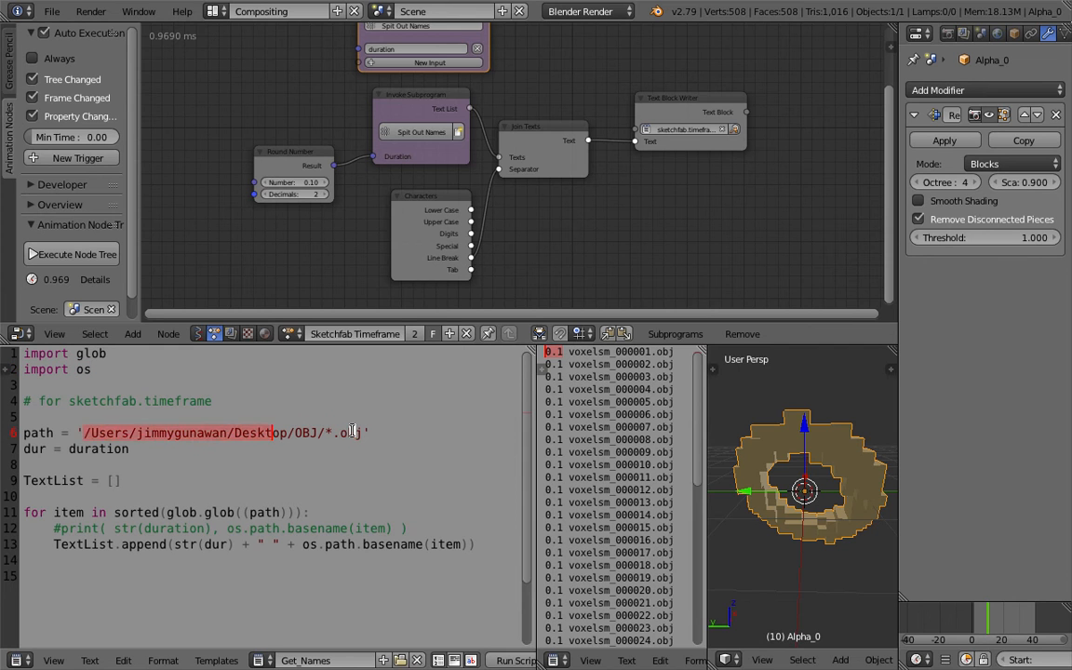
{"action": "left_click", "coordinate": [391, 420]}
{"action": "left_click", "coordinate": [392, 432]}
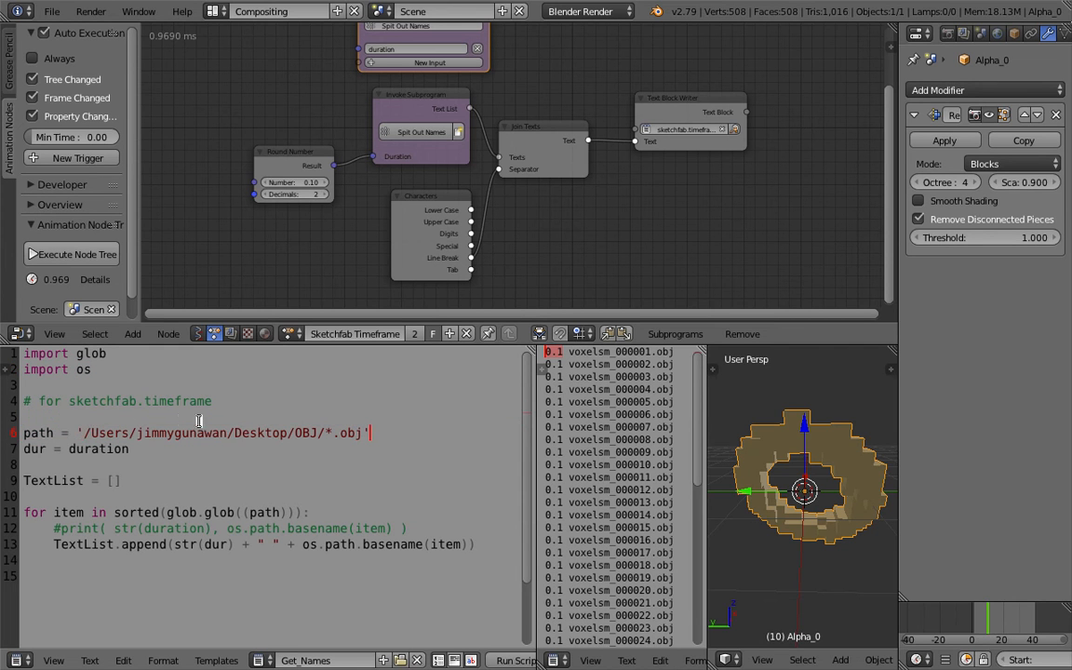
{"action": "left_click", "coordinate": [348, 433], "text": "shift"}
{"action": "left_click_drag", "start_coordinate": [331, 436], "coordinate": [241, 435]}
{"action": "left_click_drag", "start_coordinate": [84, 432], "coordinate": [362, 433]}
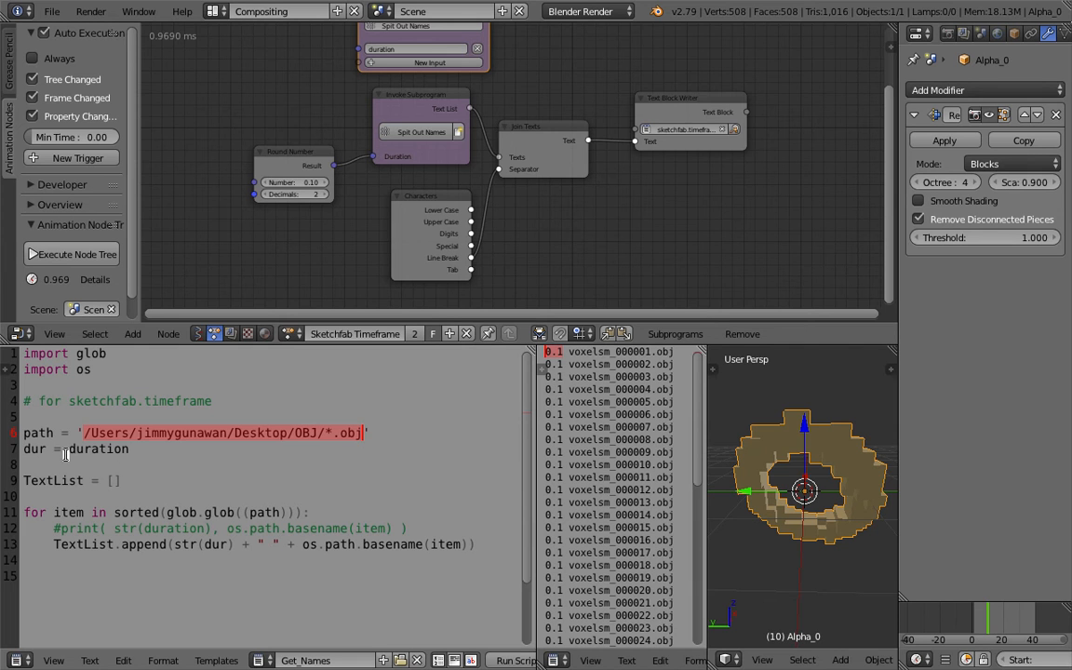
{"action": "left_click", "coordinate": [102, 483]}
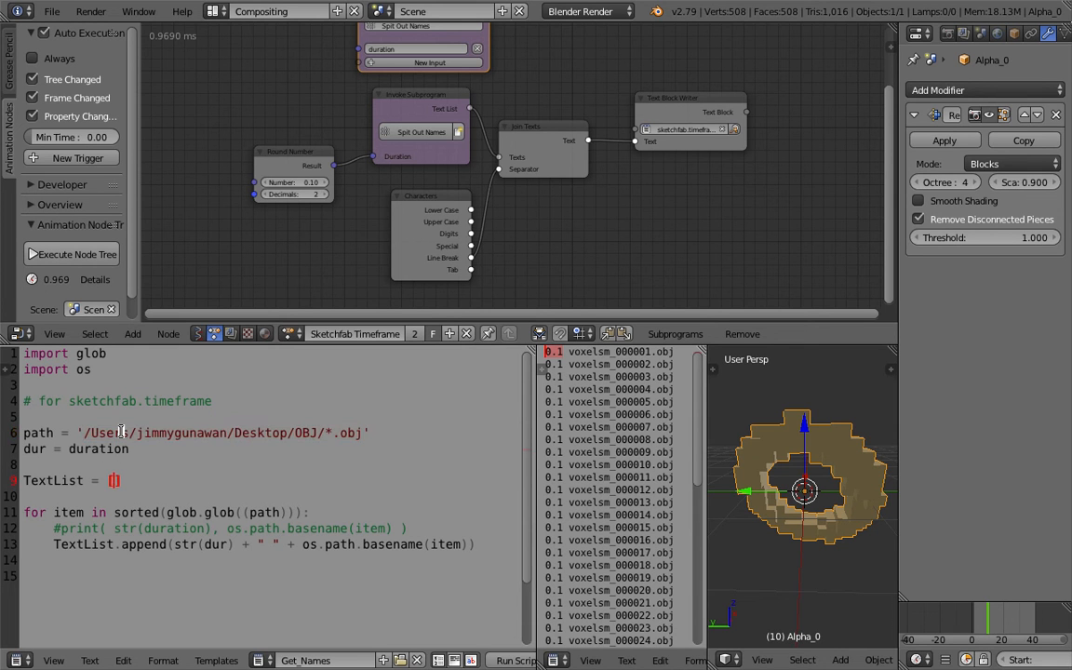
{"action": "left_click_drag", "start_coordinate": [22, 432], "coordinate": [372, 432]}
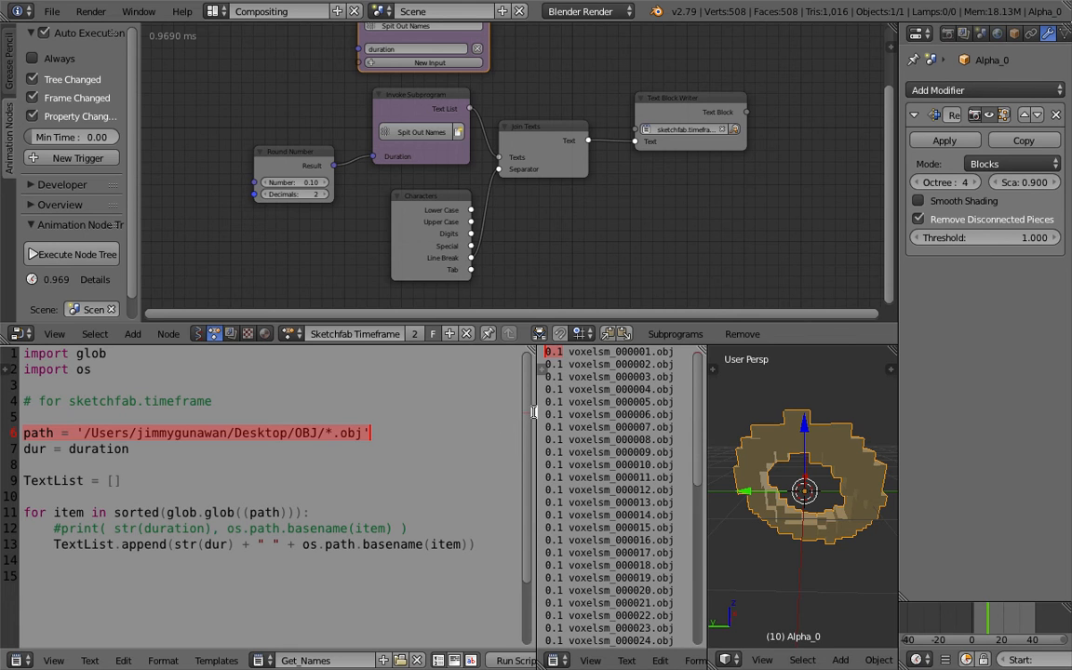
Highlight the duration variable in a slightly narrower script area and set the timeline to frame 0.
{"action": "left_click_drag", "start_coordinate": [535, 411], "coordinate": [496, 409]}
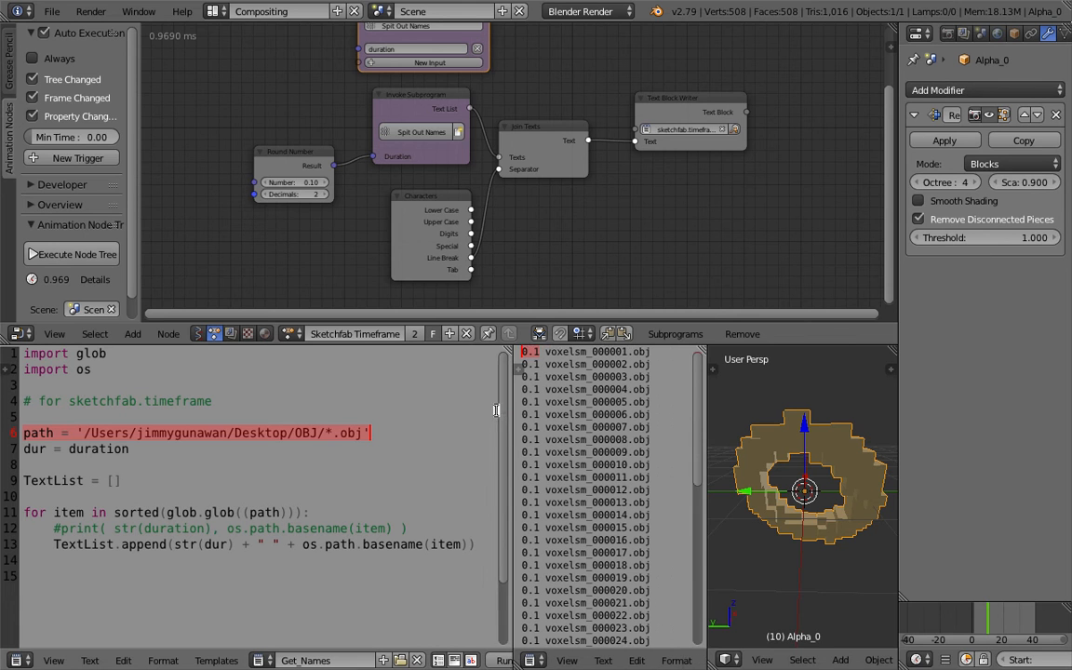
{"action": "double_click", "coordinate": [72, 449]}
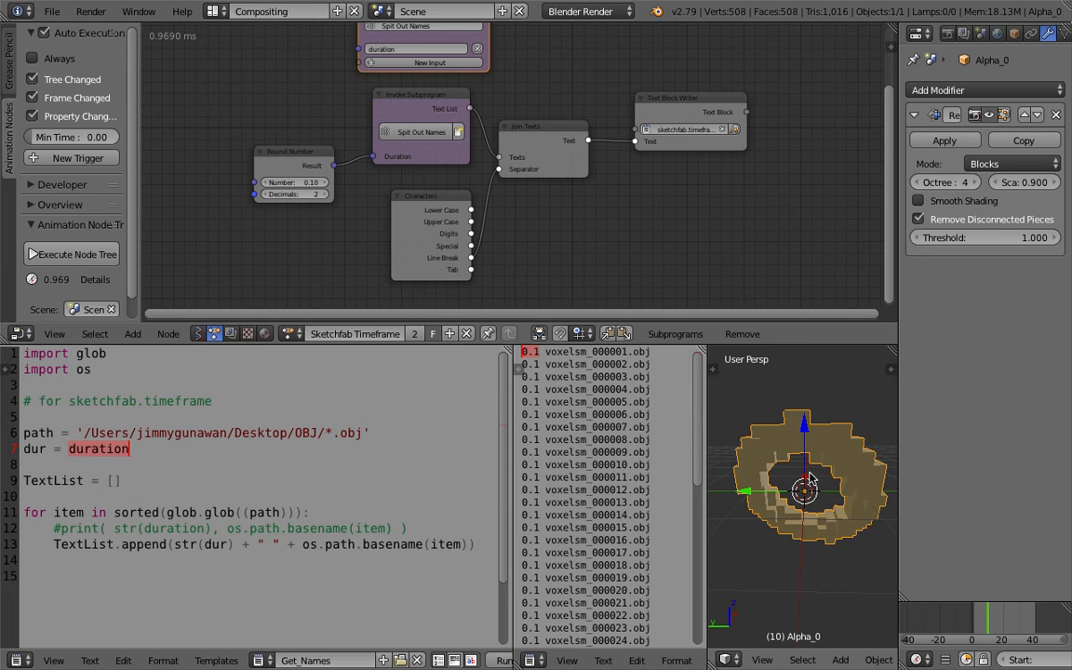
{"action": "middle_click_drag", "start_coordinate": [765, 494], "coordinate": [740, 512]}
{"action": "left_click_drag", "start_coordinate": [982, 613], "coordinate": [595, 501]}
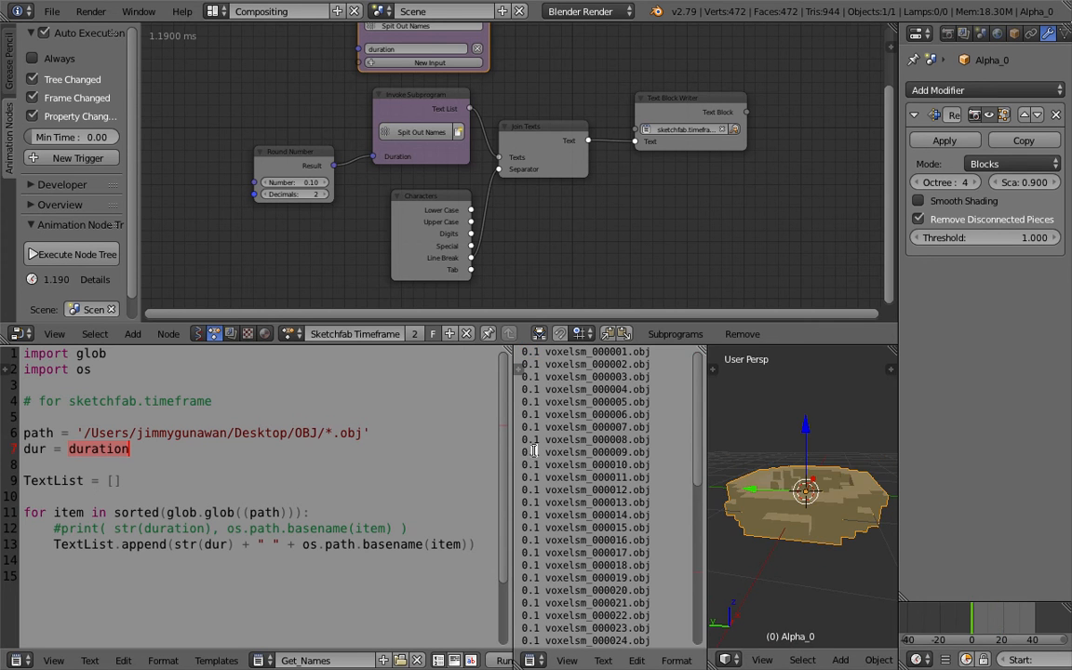
Enlarge the node editor in height and select the Round Number node that feeds the Duration input.
{"action": "scroll", "coordinate": [540, 249], "scroll_direction": "up", "scroll_amount": 2}
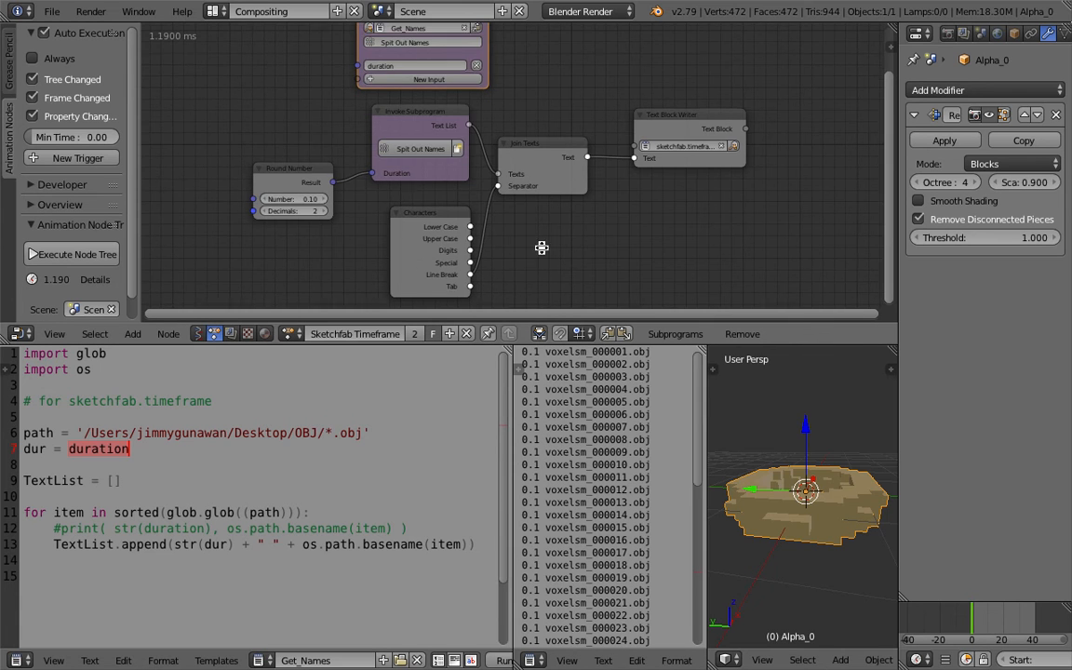
{"action": "scroll", "coordinate": [538, 251], "scroll_direction": "down", "scroll_amount": 1}
{"action": "left_click", "coordinate": [227, 481]}
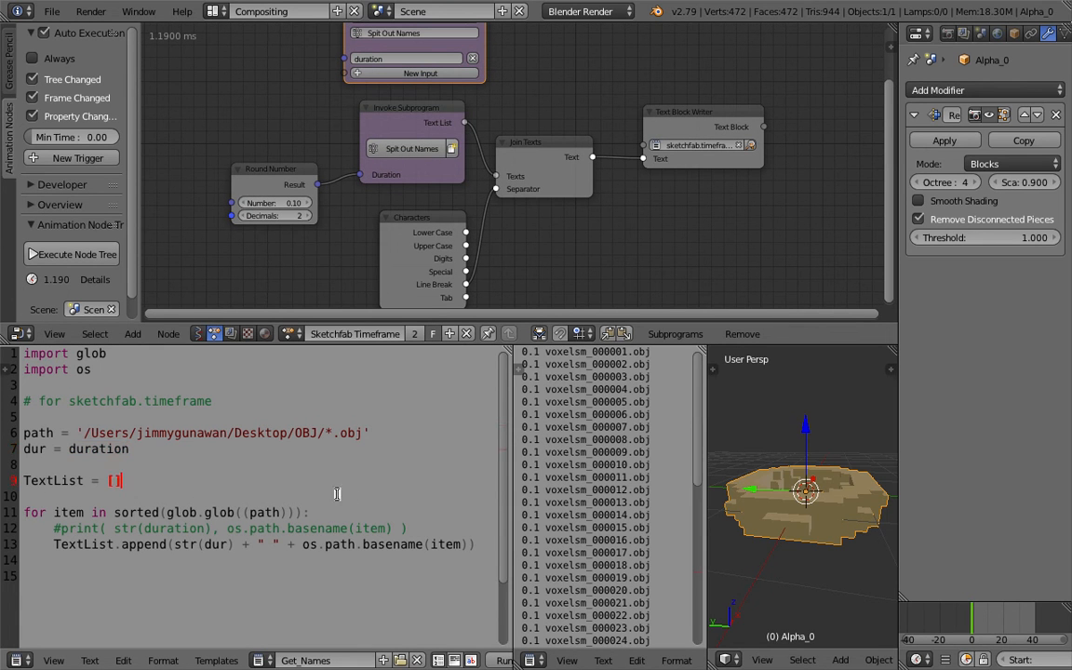
{"action": "left_click_drag", "start_coordinate": [404, 345], "coordinate": [414, 445]}
{"action": "scroll", "coordinate": [344, 308], "scroll_direction": "up", "scroll_amount": 4}
{"action": "mouse_move", "coordinate": [241, 226]}
{"action": "left_mouse_down"}
{"action": "mouse_move", "coordinate": [260, 207]}
{"action": "mouse_move", "coordinate": [250, 215]}
{"action": "left_mouse_up"}
{"action": "scroll", "coordinate": [293, 209], "scroll_direction": "up", "scroll_amount": 1}
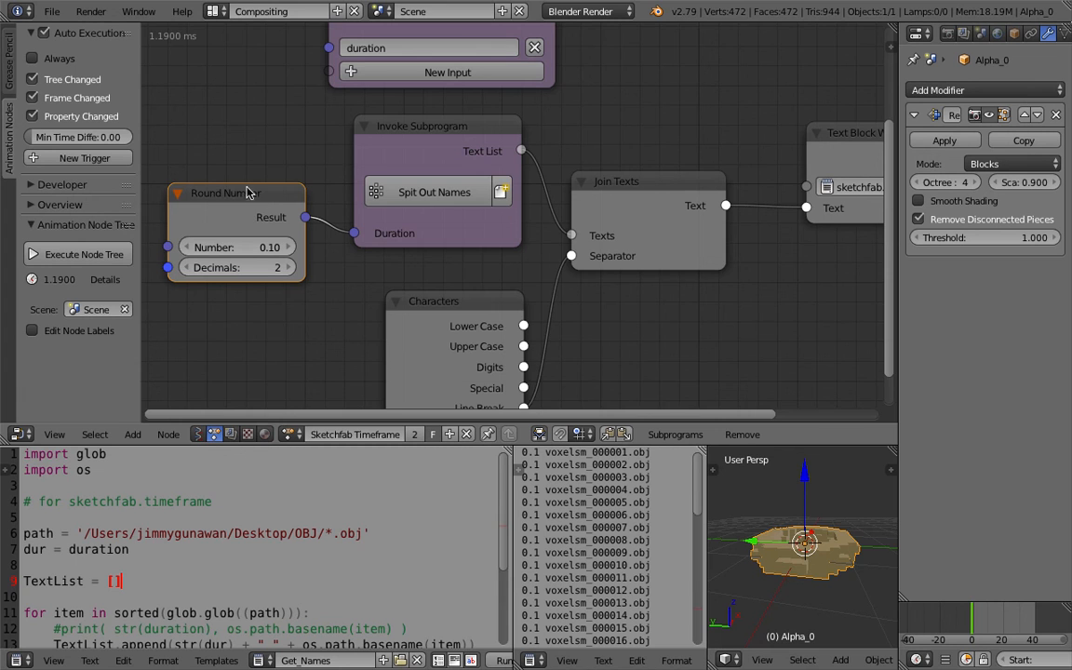
{"action": "middle_click_drag", "start_coordinate": [233, 197], "coordinate": [248, 190]}
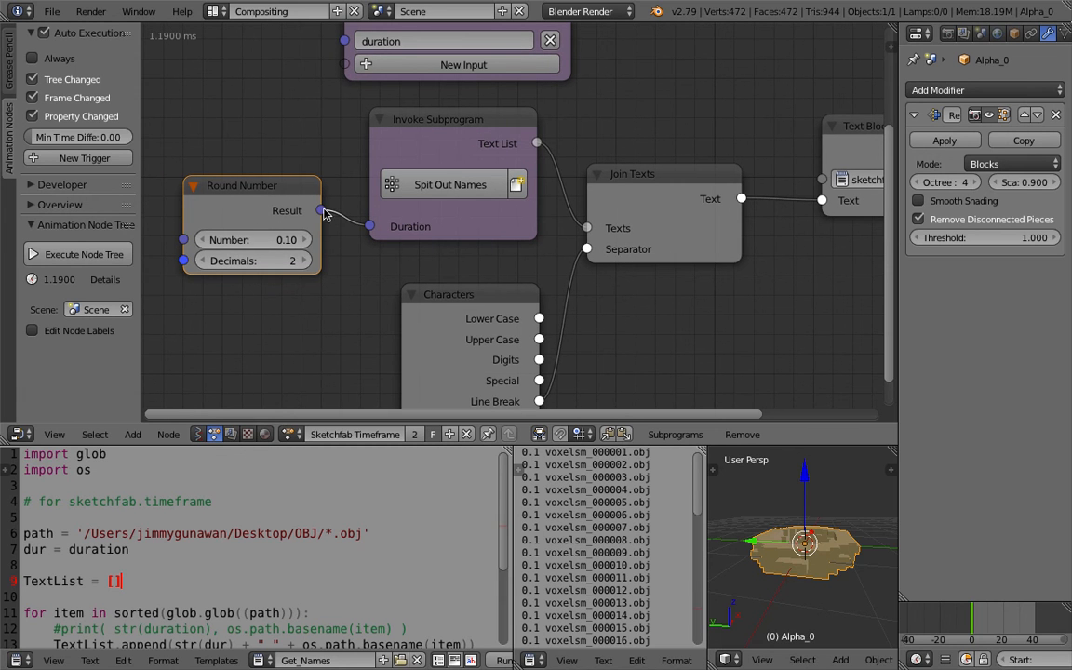
Inspect the Invoke Subprogram node and move the Characters node slightly closer to the Join Texts node.
{"action": "left_click_drag", "start_coordinate": [432, 131], "coordinate": [422, 131]}
{"action": "middle_click_drag", "start_coordinate": [403, 132], "coordinate": [342, 142]}
{"action": "middle_click_drag", "start_coordinate": [499, 237], "coordinate": [455, 216]}
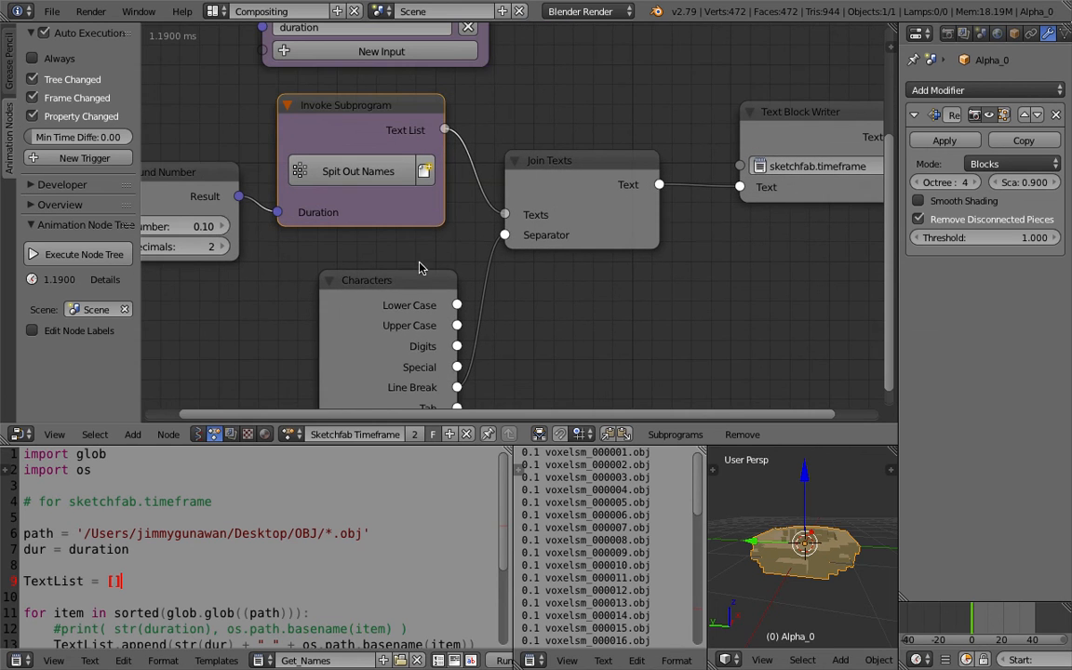
{"action": "left_click_drag", "start_coordinate": [423, 281], "coordinate": [410, 267]}
{"action": "middle_click_drag", "start_coordinate": [363, 314], "coordinate": [345, 286]}
{"action": "middle_click_drag", "start_coordinate": [507, 174], "coordinate": [492, 180]}
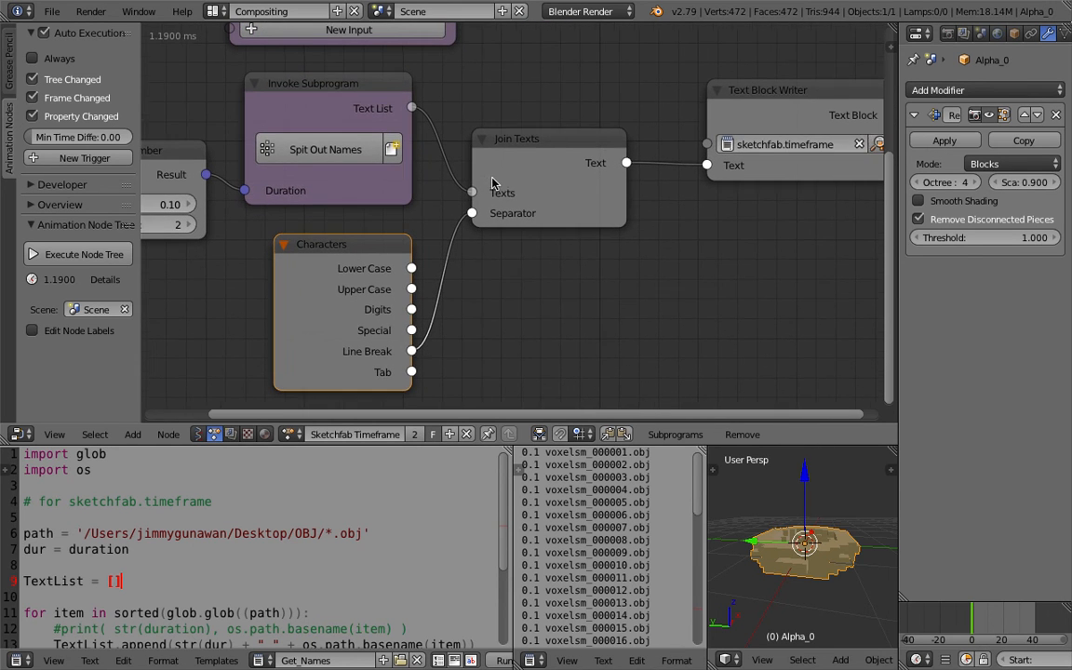
{"action": "left_click_drag", "start_coordinate": [359, 242], "coordinate": [373, 235]}
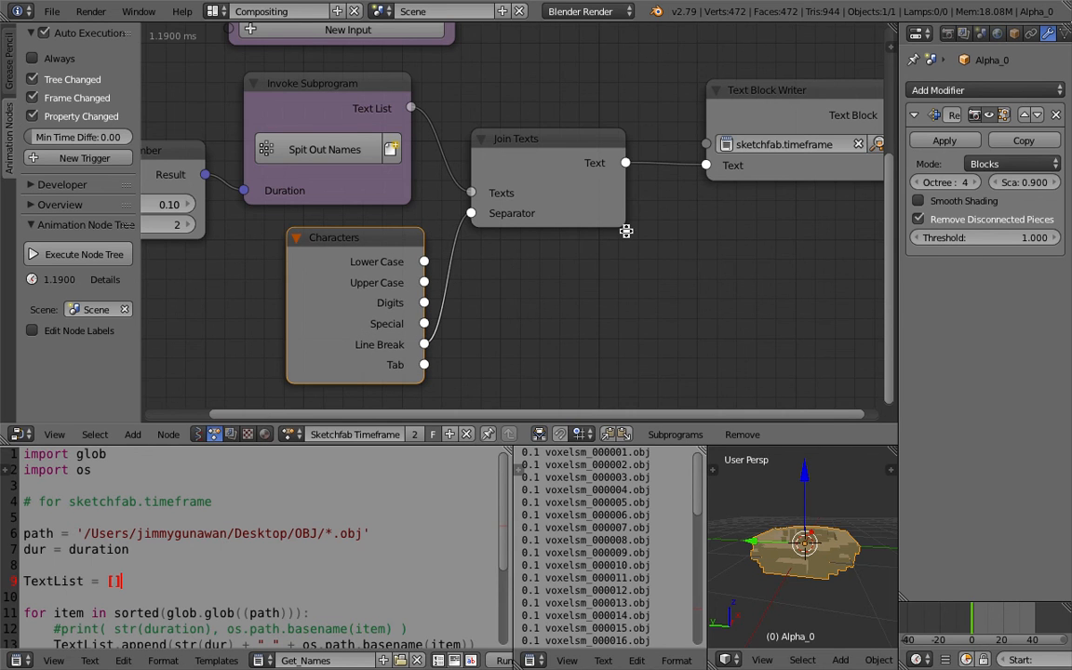
Move the Text Block Writer node slightly closer to Join Texts and inspect its sketchfab.timeframe text block.
{"action": "middle_click_drag", "start_coordinate": [563, 207], "coordinate": [416, 243]}
{"action": "scroll", "coordinate": [444, 208], "scroll_direction": "up", "scroll_amount": 1}
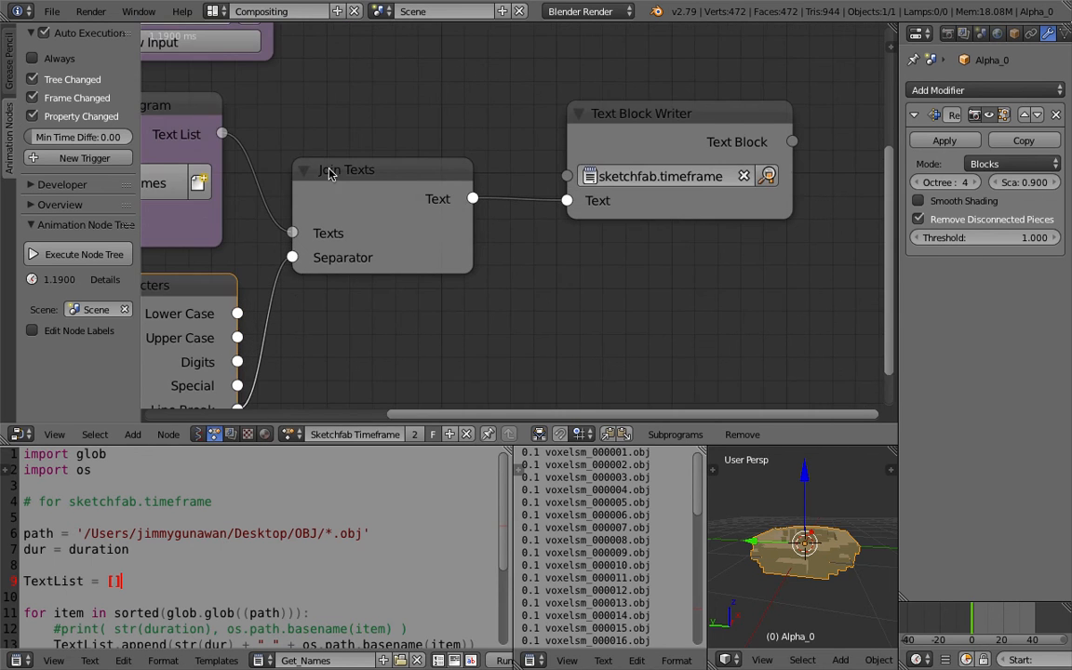
{"action": "scroll", "coordinate": [240, 301], "scroll_direction": "up", "scroll_amount": 2}
{"action": "middle_click_drag", "start_coordinate": [471, 215], "coordinate": [340, 239]}
{"action": "left_click_drag", "start_coordinate": [526, 126], "coordinate": [507, 140]}
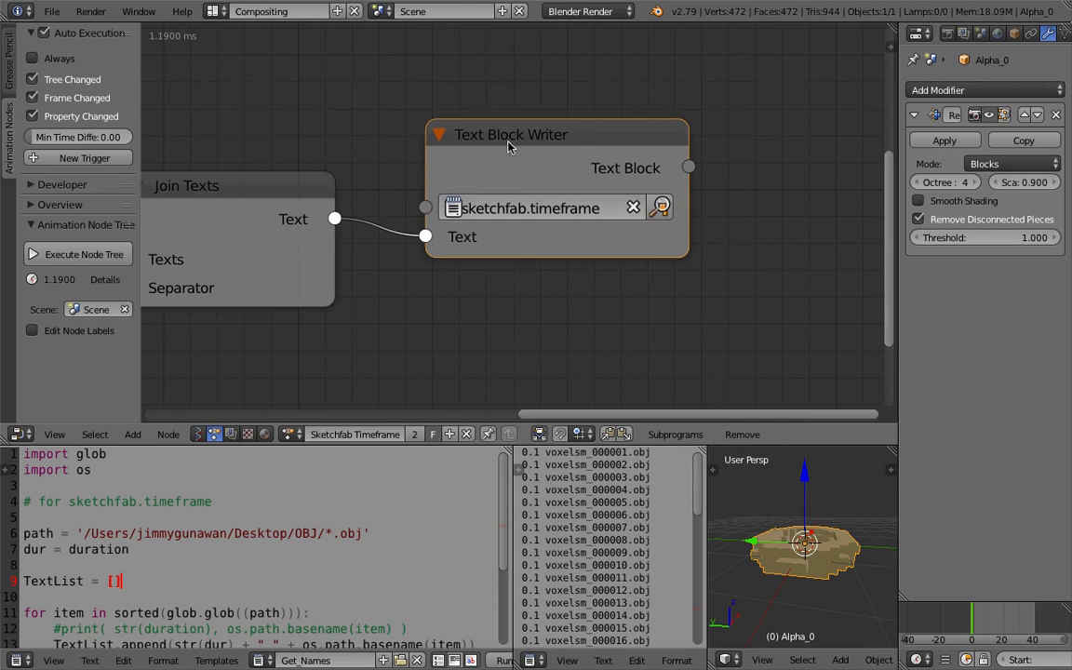
{"action": "scroll", "coordinate": [507, 168], "scroll_direction": "down", "scroll_amount": 1}
{"action": "middle_click_drag", "start_coordinate": [438, 156], "coordinate": [484, 163]}
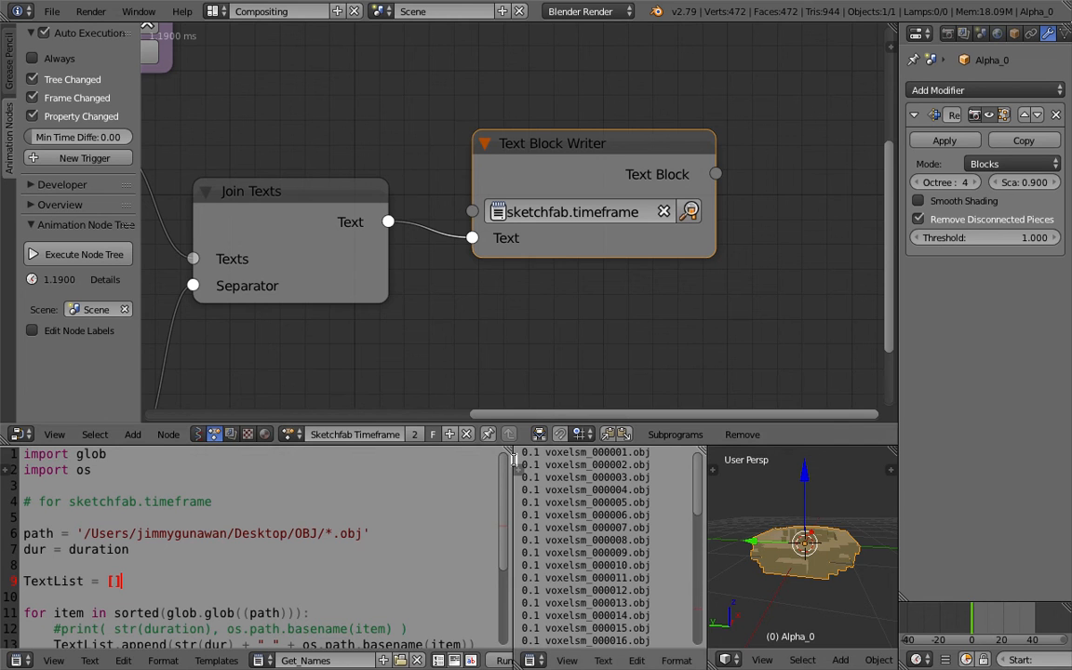
Enlarge the sketchfab.timeframe text area in width and height to show more of the file list.
{"action": "left_click_drag", "start_coordinate": [514, 460], "coordinate": [411, 460]}
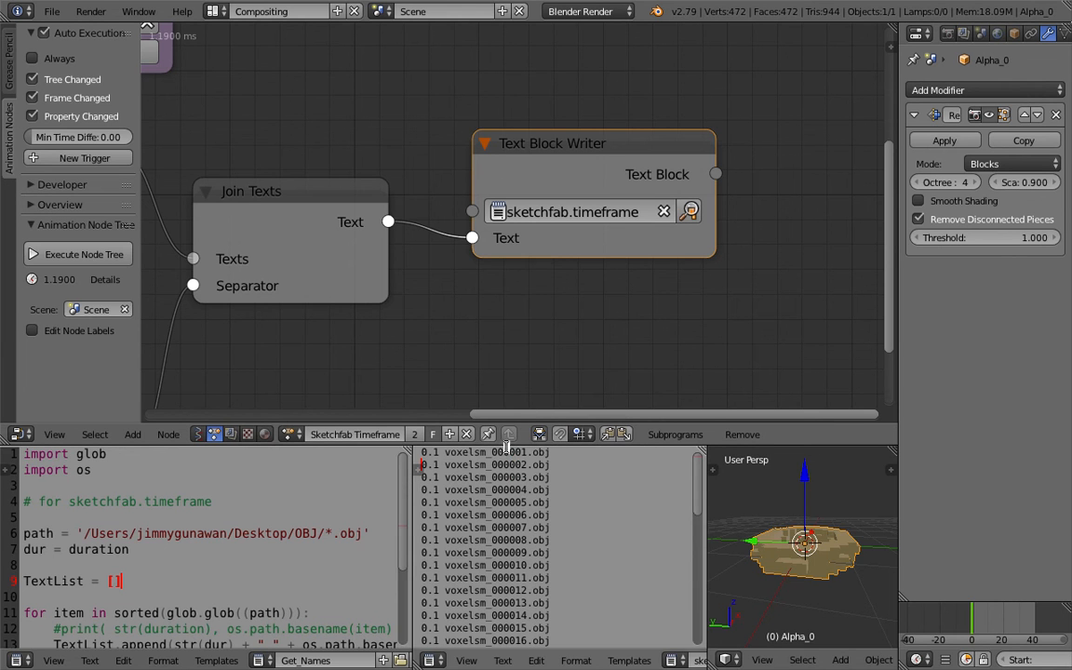
{"action": "left_click_drag", "start_coordinate": [509, 445], "coordinate": [514, 251]}
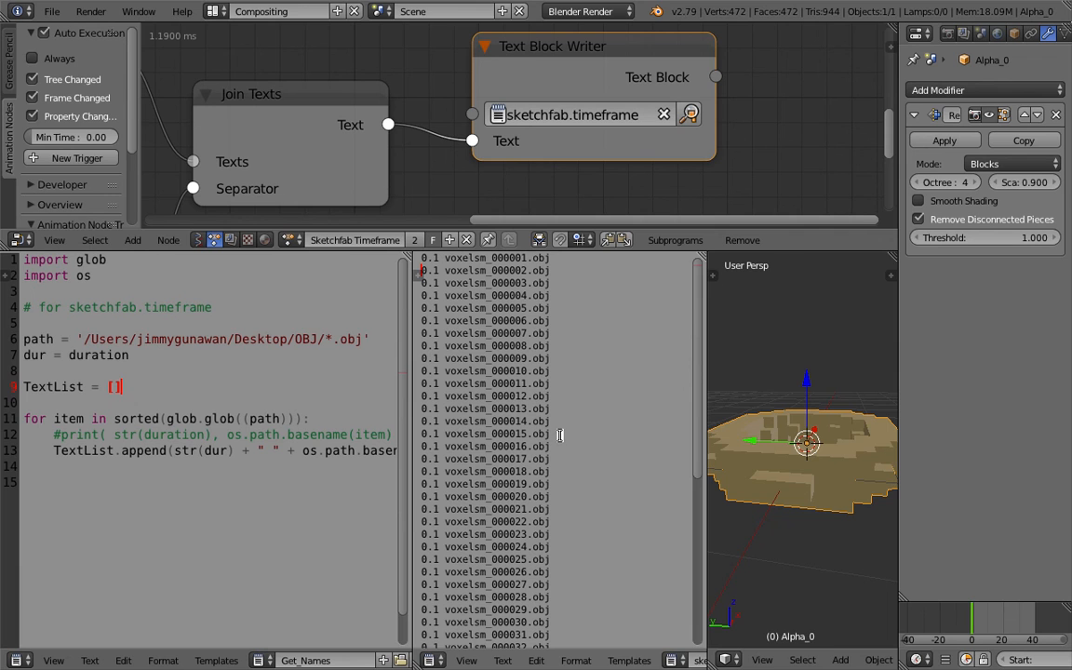
Switch to Finder, open the OBJ folder on the desktop and select the sketchfab.timeframe file among the exported OBJ files.
{"action": "scroll", "coordinate": [543, 663], "scroll_direction": "down", "scroll_amount": 5}
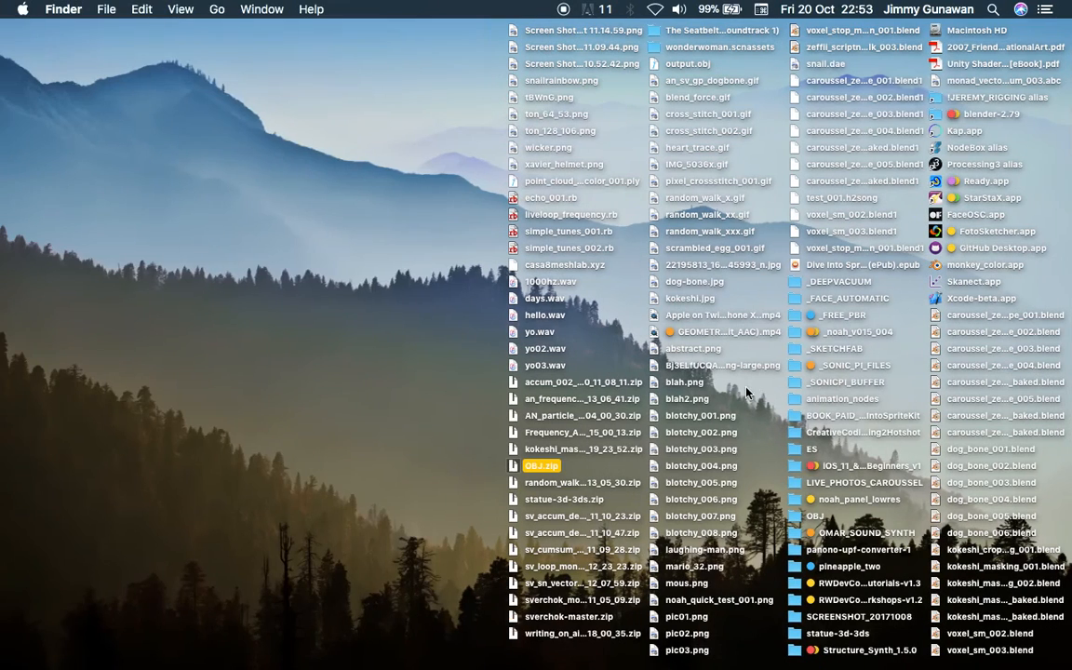
{"action": "left_click", "coordinate": [811, 518]}
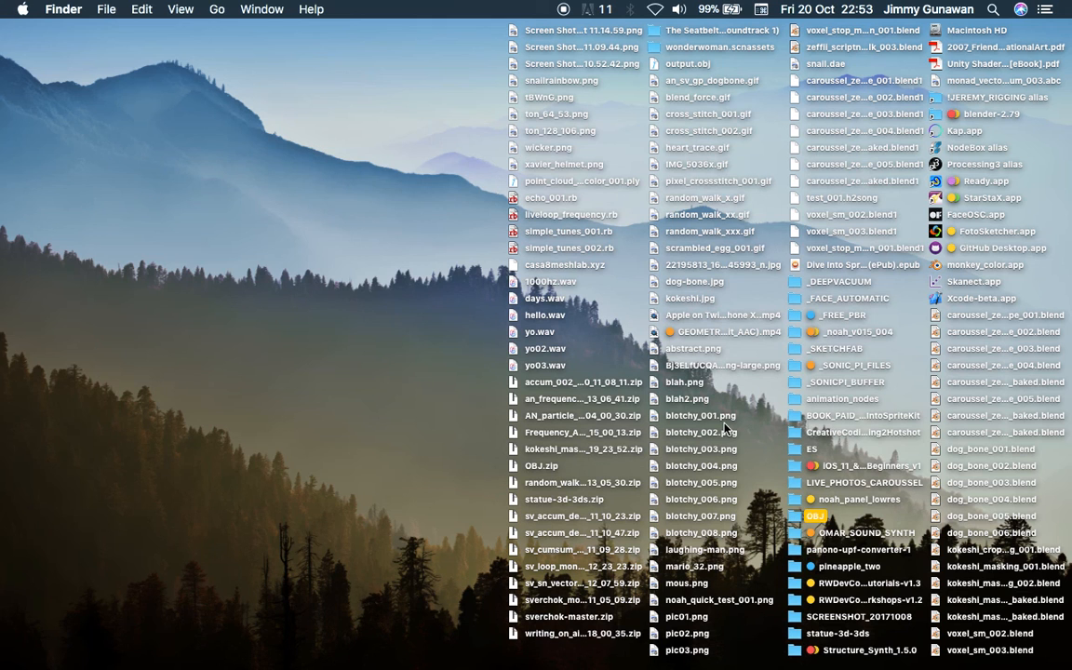
{"action": "key", "text": "super+o"}
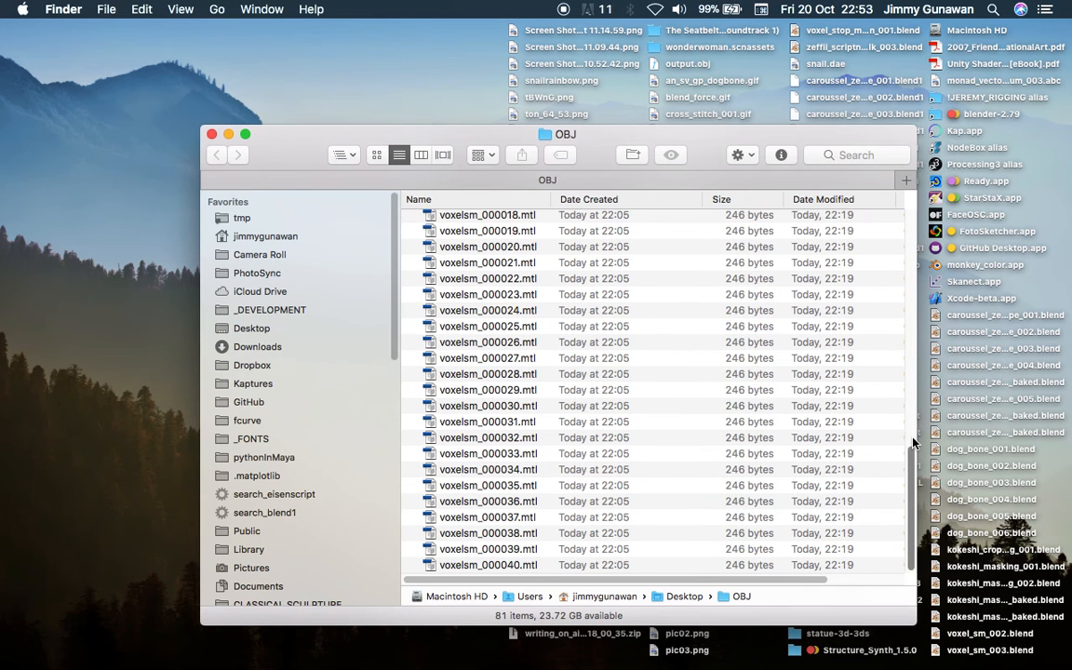
{"action": "scroll", "coordinate": [912, 438], "scroll_direction": "up", "scroll_amount": 5}
{"action": "left_click_drag", "start_coordinate": [912, 438], "coordinate": [902, 220]}
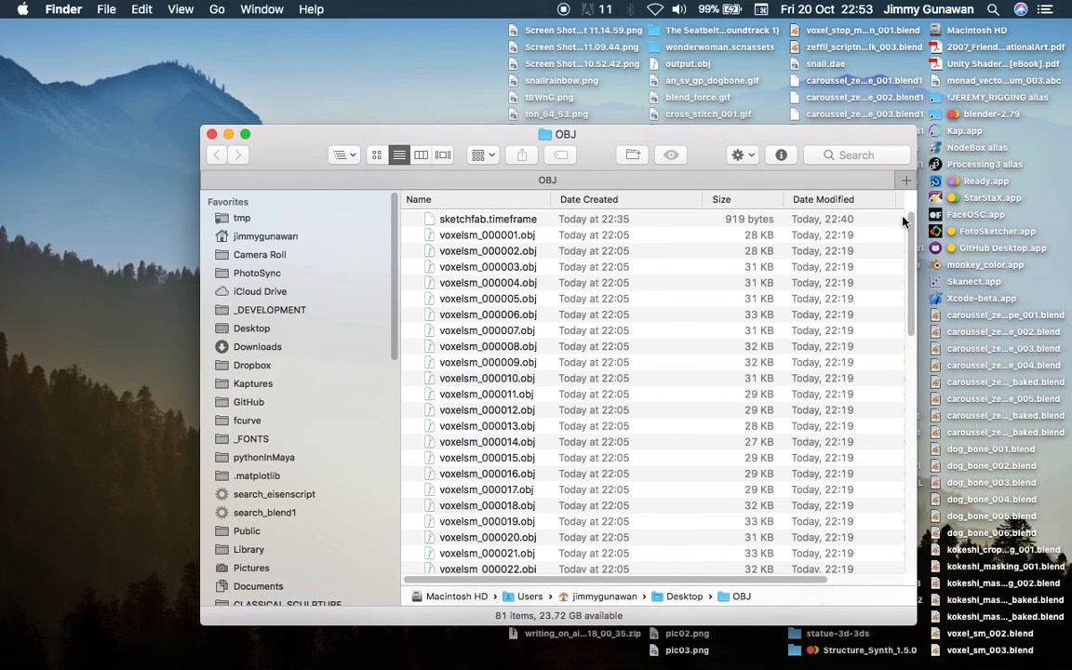
{"action": "left_click", "coordinate": [462, 221]}
{"action": "left_click_drag", "start_coordinate": [517, 141], "coordinate": [498, 142]}
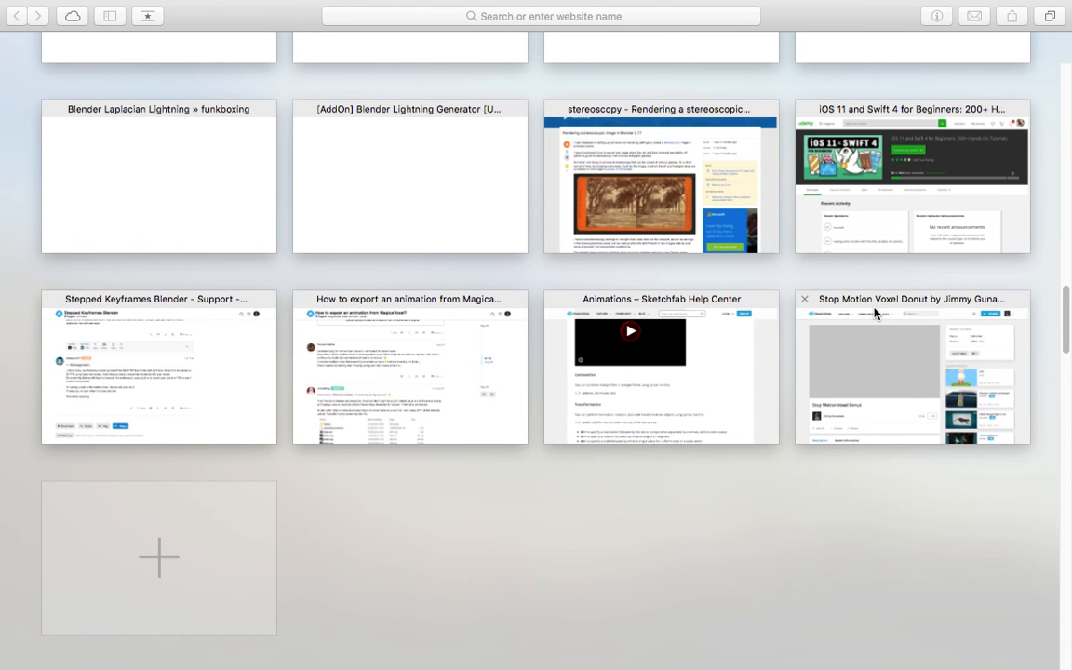
Switch to Safari and open the Stop Motion Voxel Donut model page on Sketchfab.
{"action": "key", "text": "ctrl+Right"}
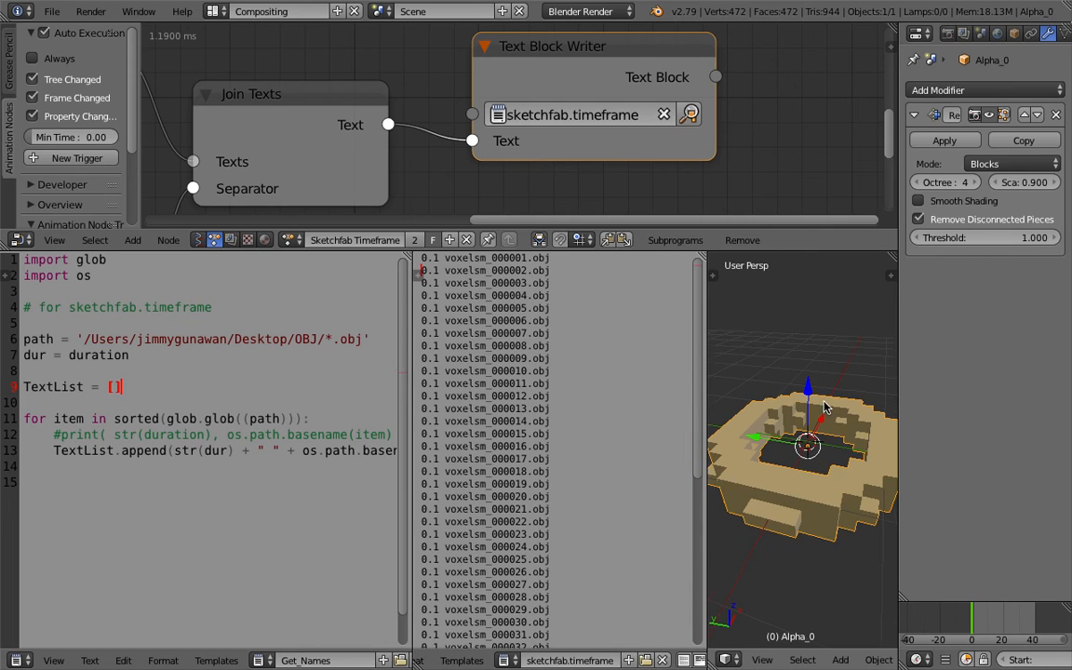
{"action": "key", "text": "ctrl+Left"}
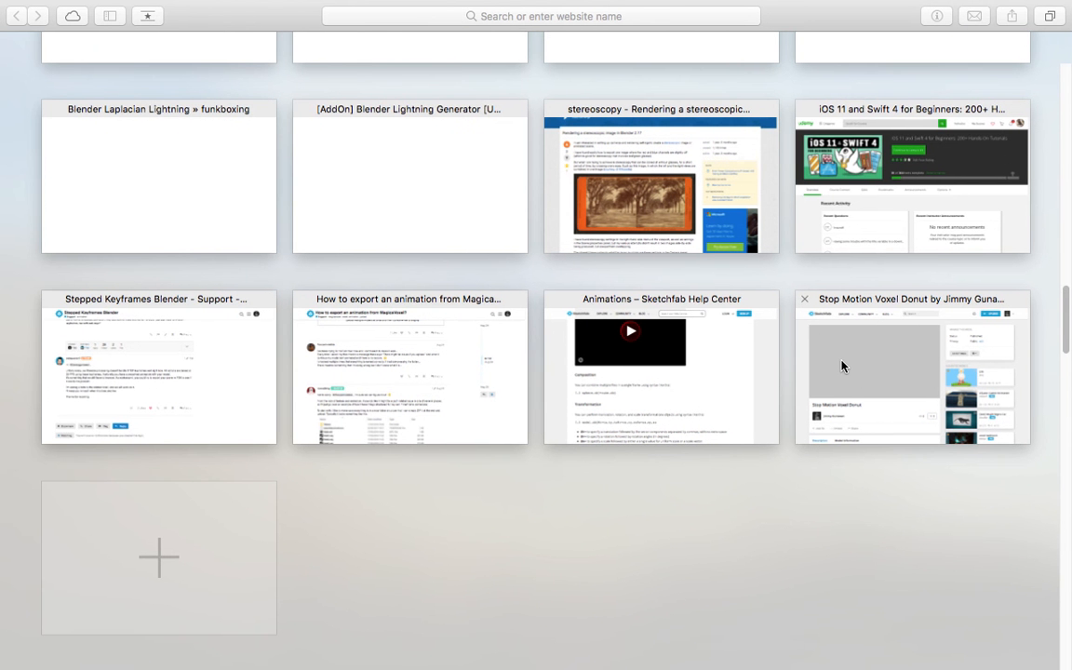
{"action": "left_click", "coordinate": [841, 366]}
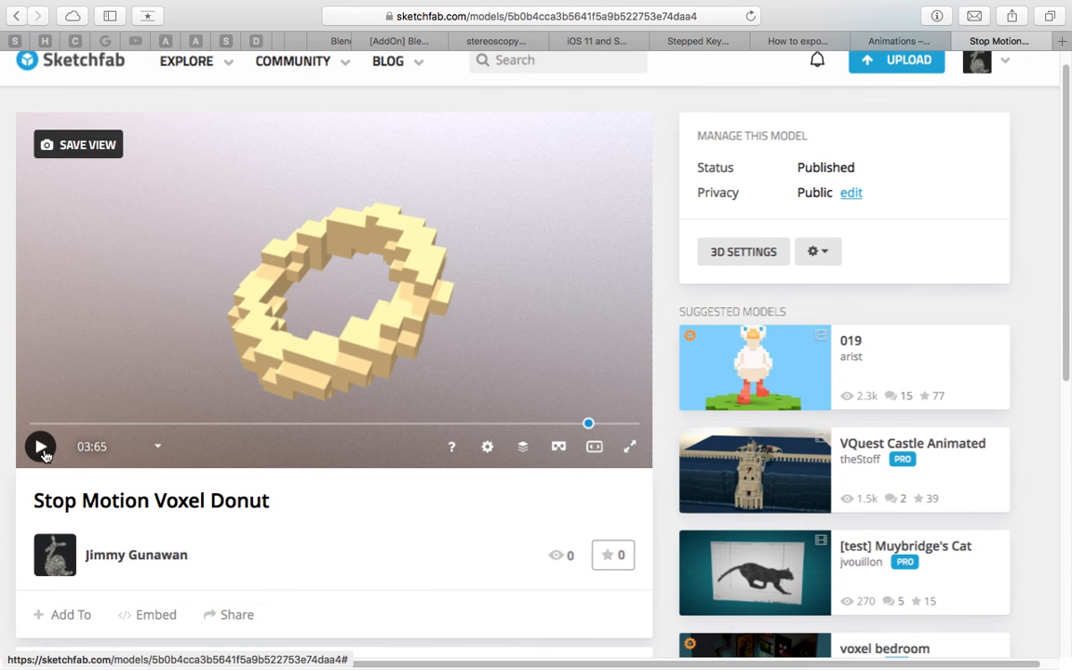
Toggle the voxel donut's animation playback in the Sketchfab viewer and orbit the model to examine it from different angles.
{"action": "left_click", "coordinate": [41, 447]}
{"action": "left_click_drag", "start_coordinate": [233, 400], "coordinate": [451, 295]}
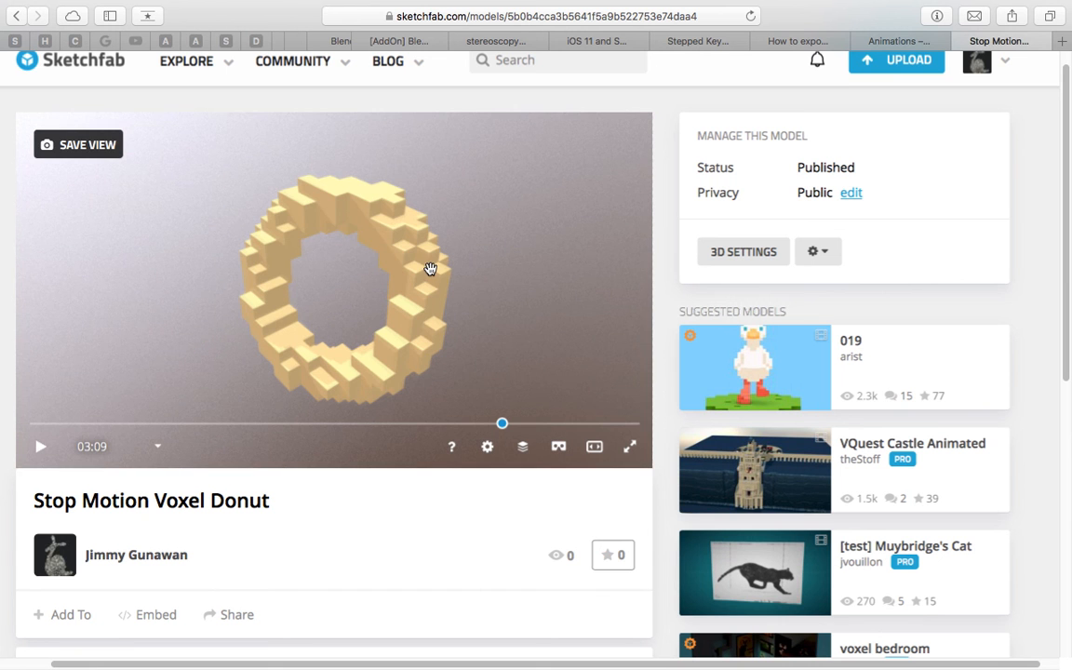
{"action": "mouse_move", "coordinate": [338, 318]}
{"action": "left_mouse_down"}
{"action": "mouse_move", "coordinate": [402, 290]}
{"action": "mouse_move", "coordinate": [229, 276]}
{"action": "mouse_move", "coordinate": [400, 277]}
{"action": "left_mouse_up"}
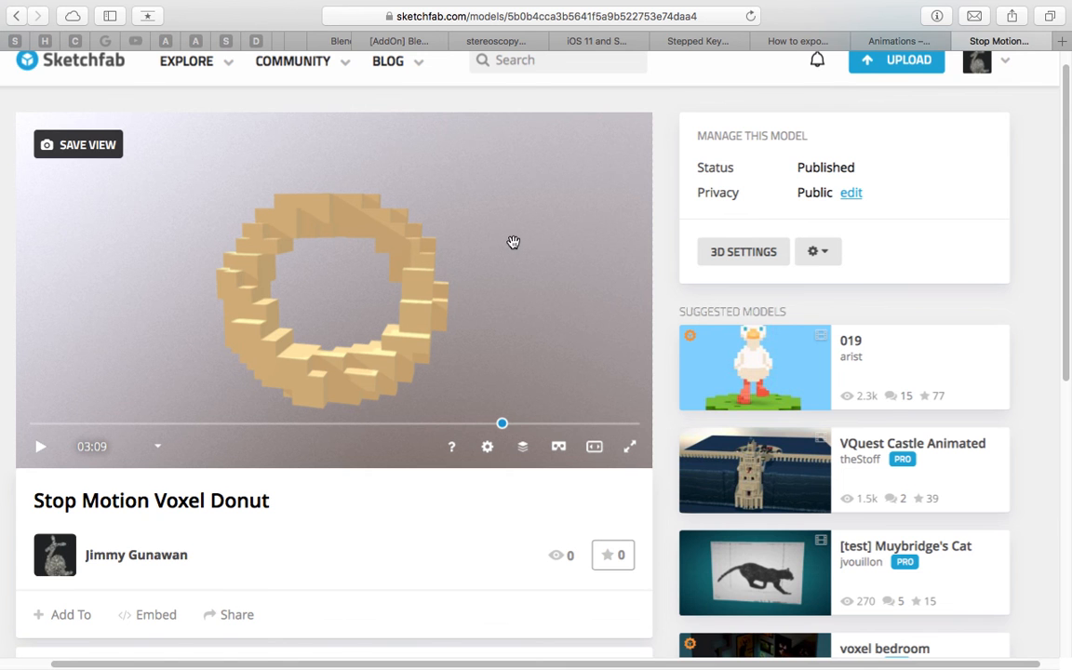
Switch back to Blender and examine the durations and OBJ file names in the sketchfab.timeframe text, highlighting some of its lines.
{"action": "key", "text": "ctrl+Right"}
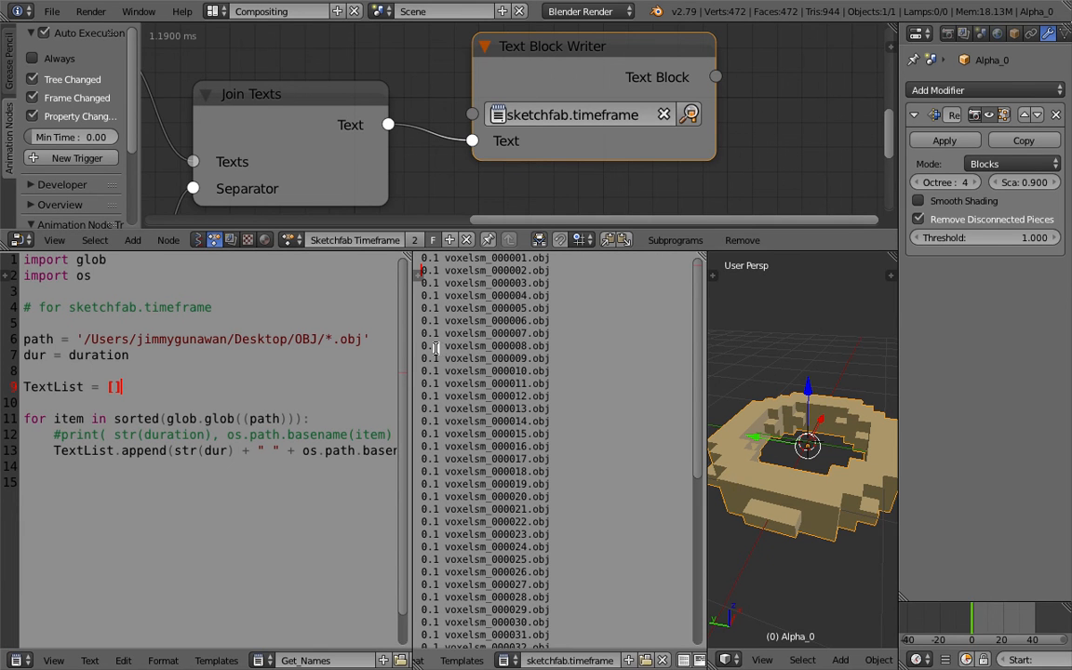
{"action": "left_click_drag", "start_coordinate": [453, 320], "coordinate": [493, 422]}
{"action": "left_click_drag", "start_coordinate": [510, 371], "coordinate": [582, 462]}
{"action": "scroll", "coordinate": [573, 539], "scroll_direction": "down", "scroll_amount": 8}
{"action": "scroll", "coordinate": [573, 539], "scroll_direction": "up", "scroll_amount": 8}
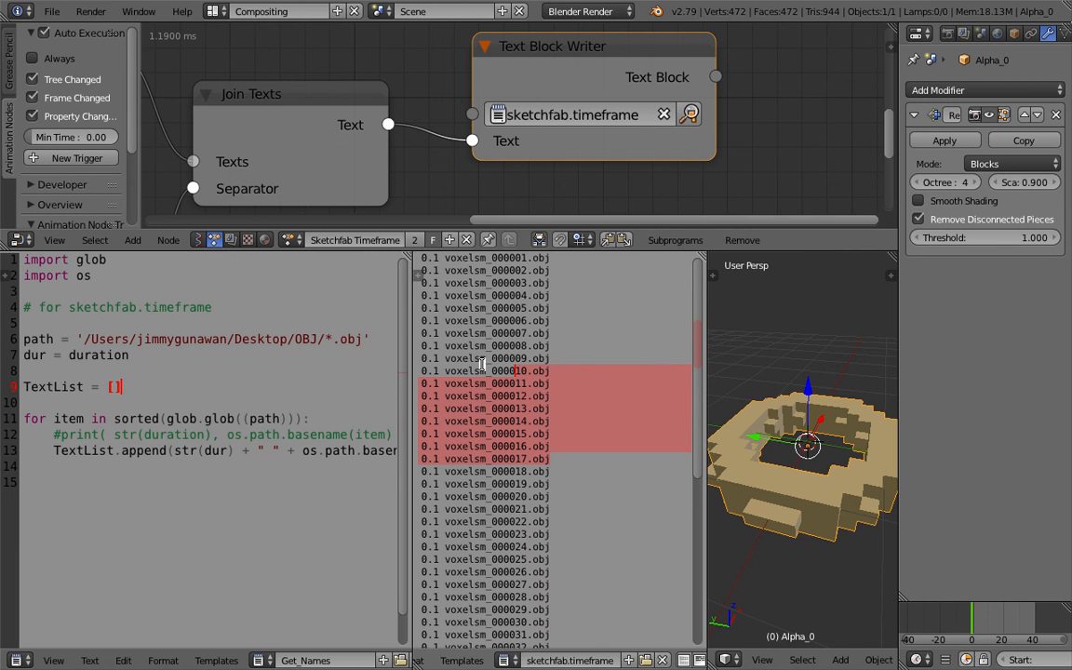
Enlarge the node editor in height to show the node chain from Round Number to Text Block Writer.
{"action": "scroll", "coordinate": [431, 160], "scroll_direction": "down", "scroll_amount": 8}
{"action": "middle_click_drag", "start_coordinate": [430, 162], "coordinate": [562, 186]}
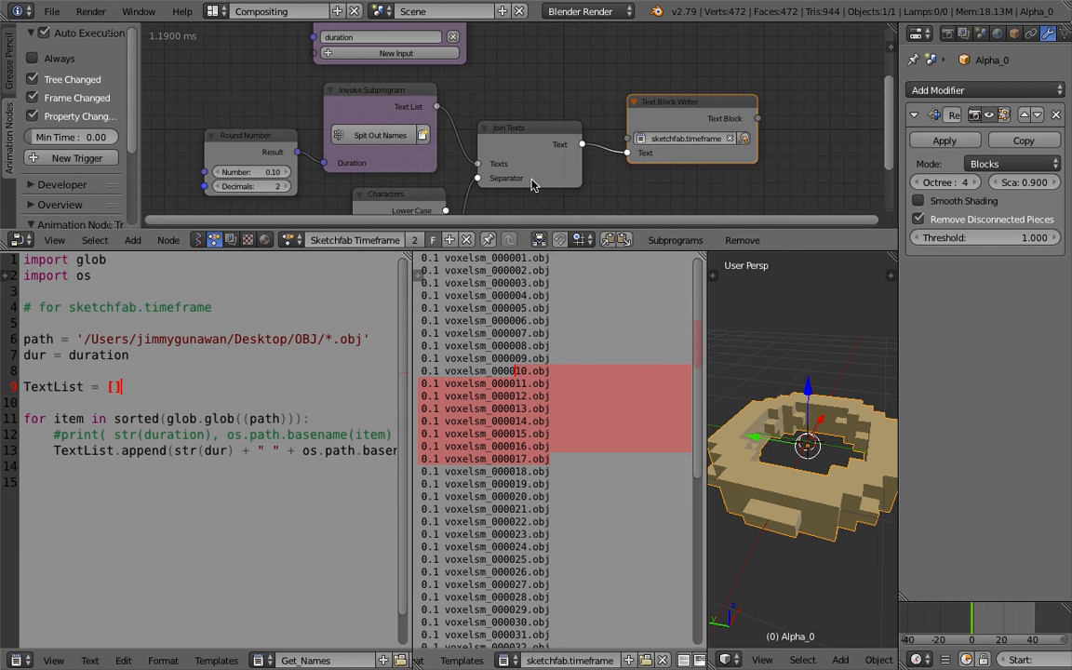
{"action": "mouse_move", "coordinate": [510, 108]}
{"action": "middle_mouse_down"}
{"action": "mouse_move", "coordinate": [512, 131]}
{"action": "mouse_move", "coordinate": [627, 179]}
{"action": "mouse_move", "coordinate": [509, 117]}
{"action": "middle_mouse_up"}
{"action": "scroll", "coordinate": [512, 131], "scroll_direction": "up", "scroll_amount": 1}
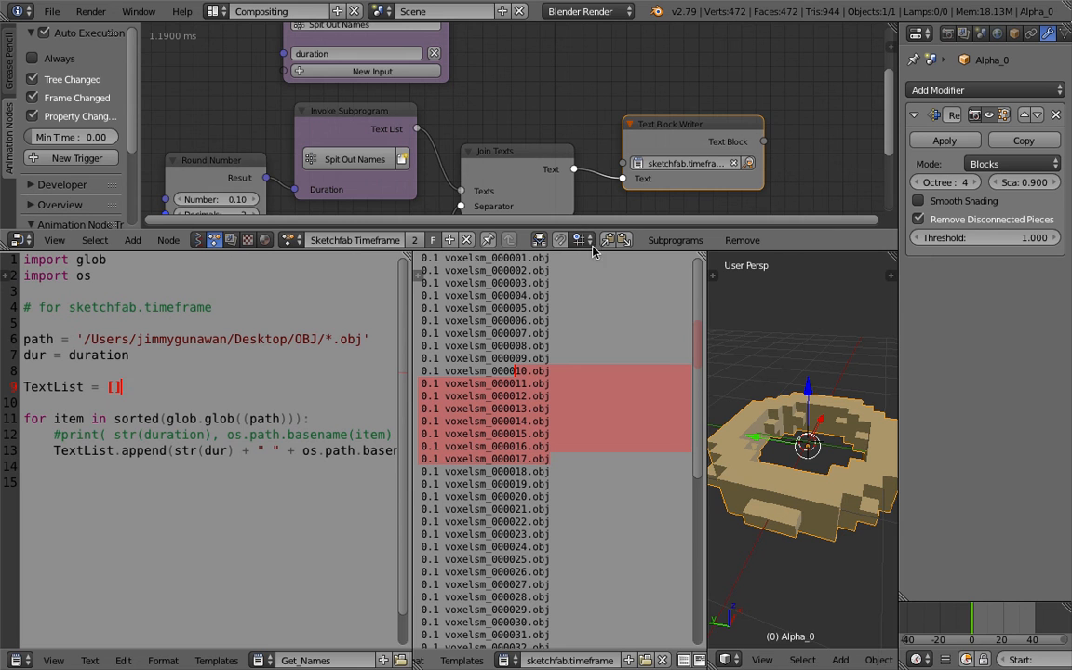
{"action": "left_click", "coordinate": [602, 255]}
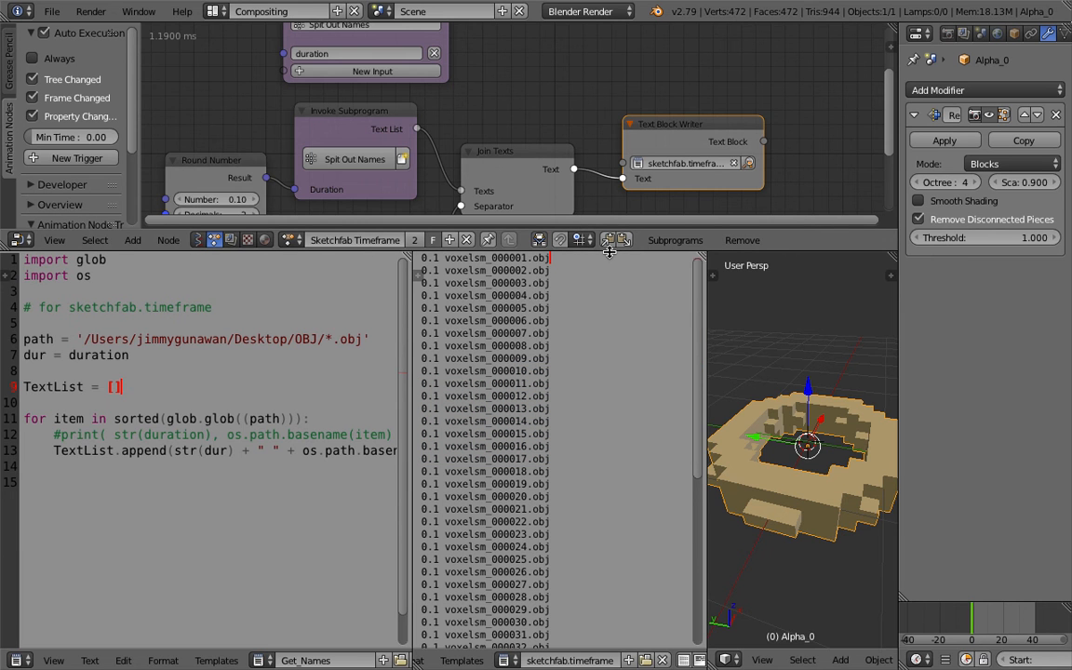
{"action": "left_click_drag", "start_coordinate": [606, 251], "coordinate": [606, 338]}
{"action": "middle_click_drag", "start_coordinate": [526, 142], "coordinate": [614, 124]}
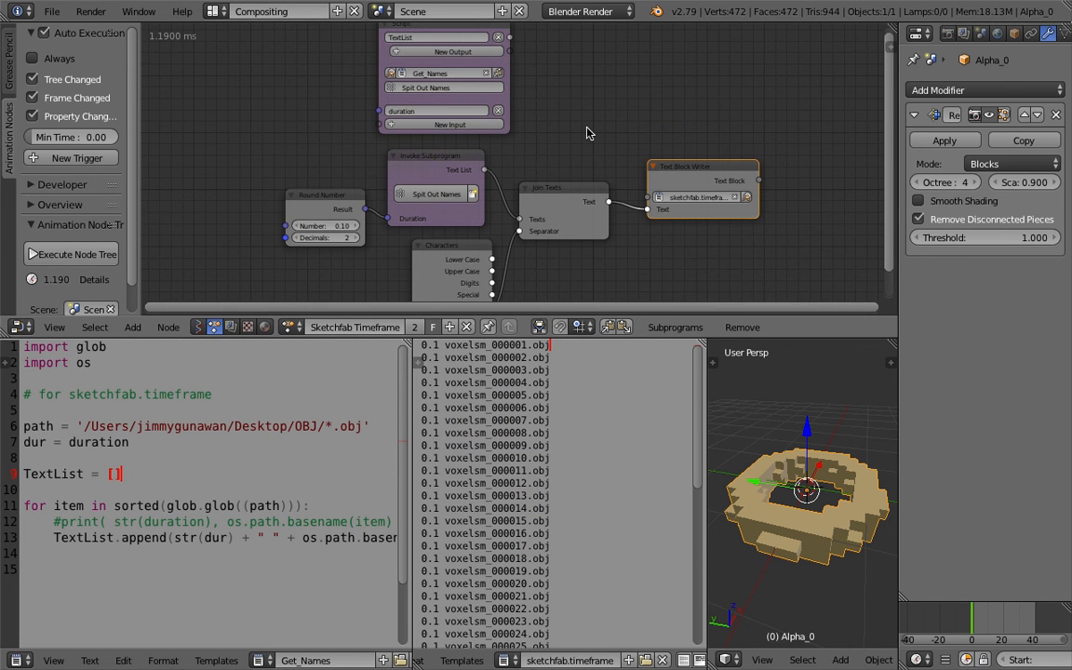